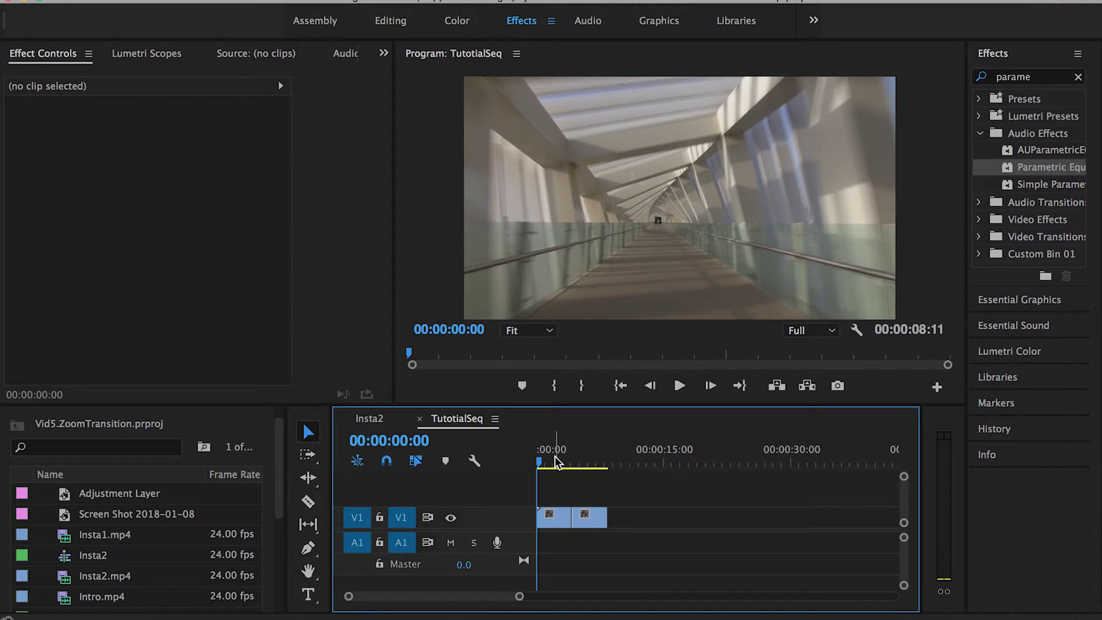
Create an adjustment layer in the project at 1920 × 1080, 24.00 fps, with square pixels
drag(555, 461, 554, 456)
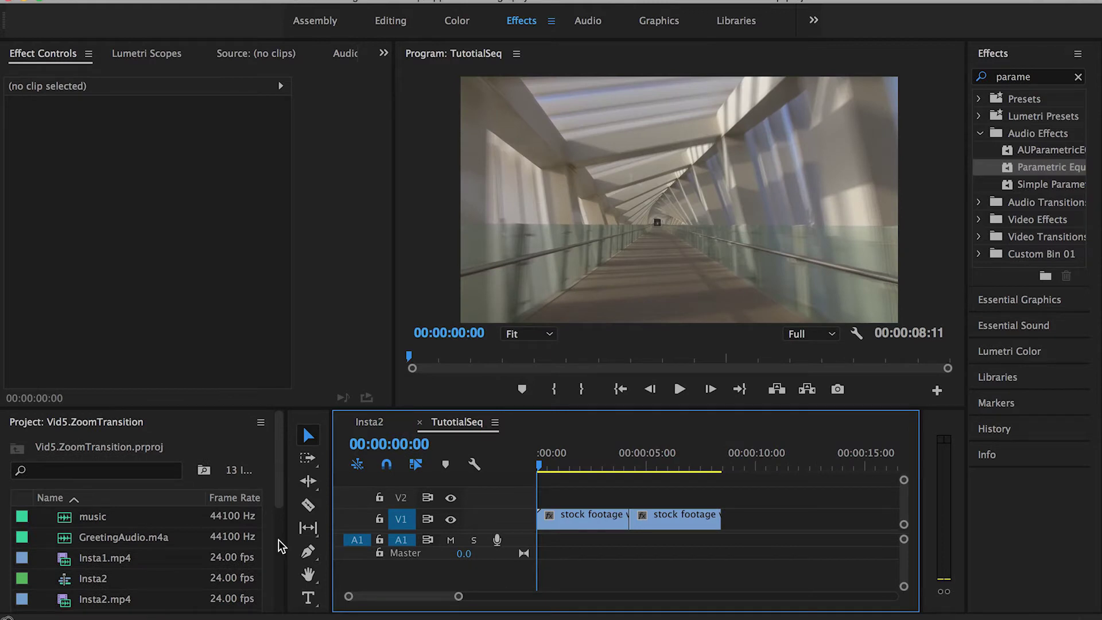
scroll(280, 545, down, 5)
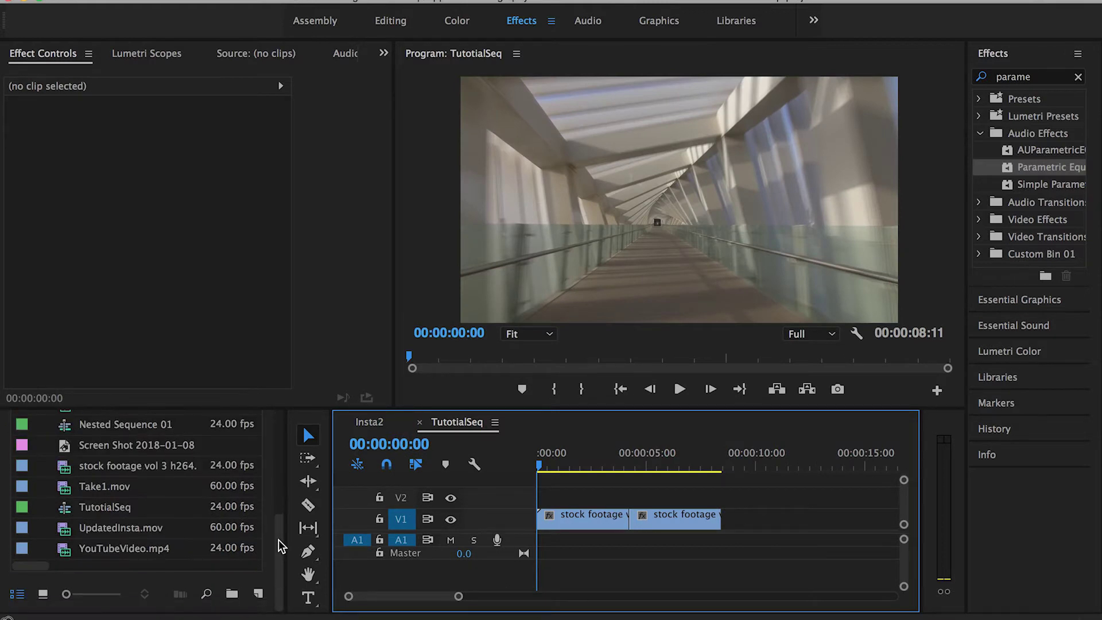
click(259, 597)
click(724, 600)
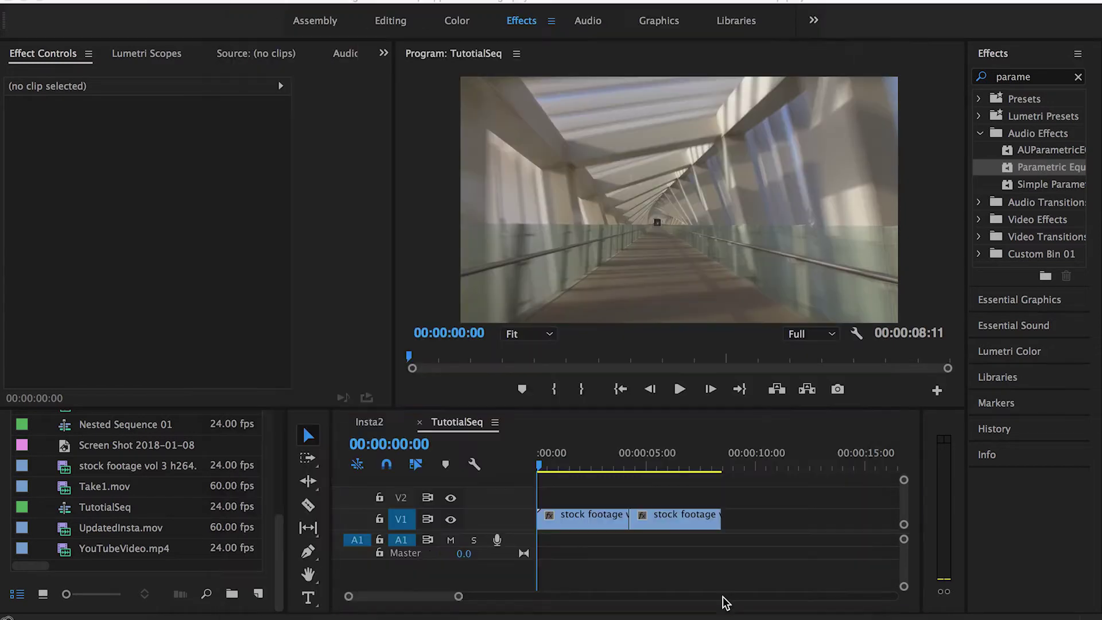
drag(275, 553, 277, 487)
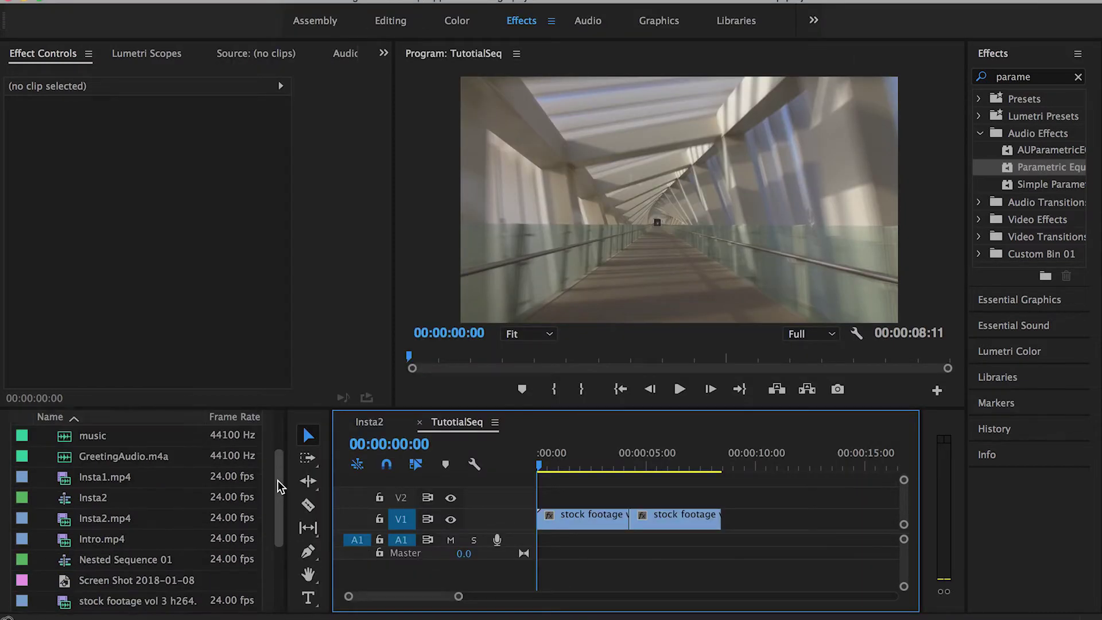
scroll(277, 486, down, 5)
click(259, 596)
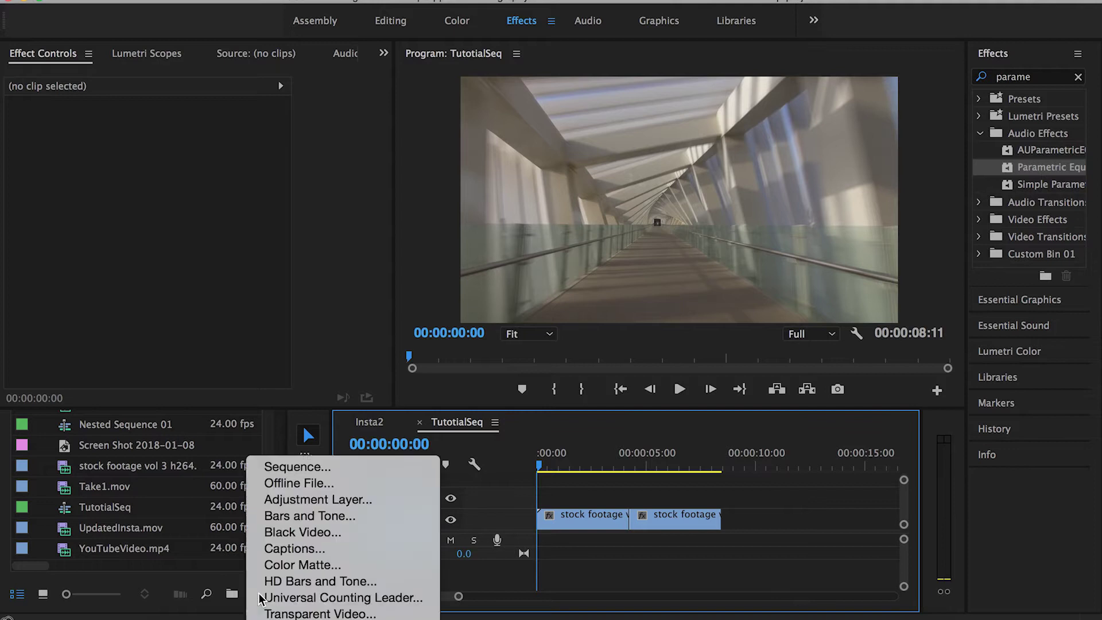
click(319, 499)
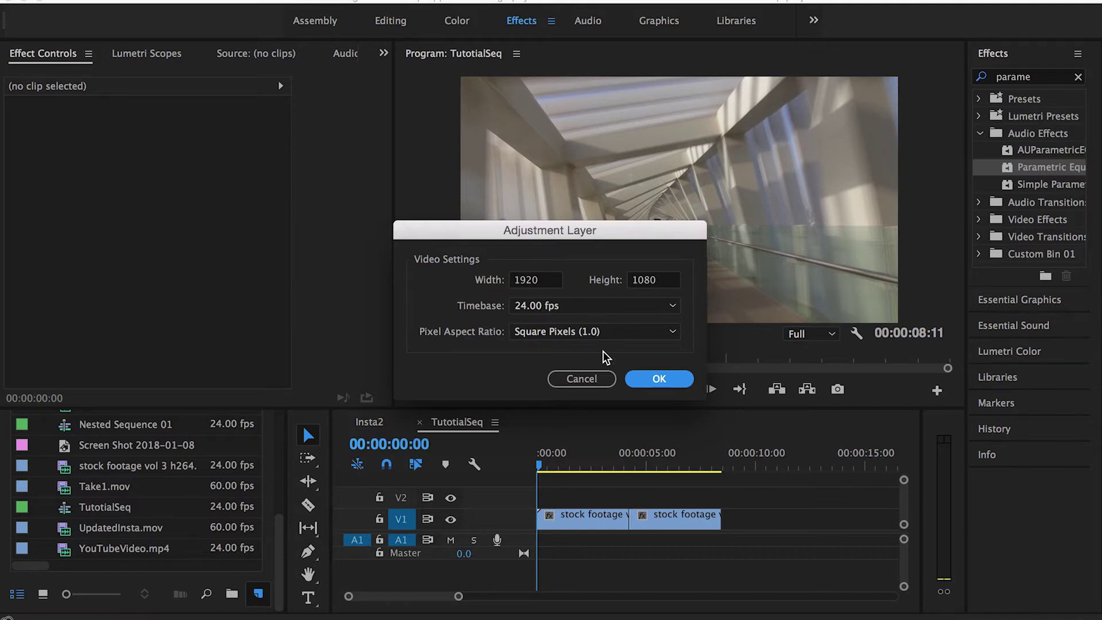
click(643, 380)
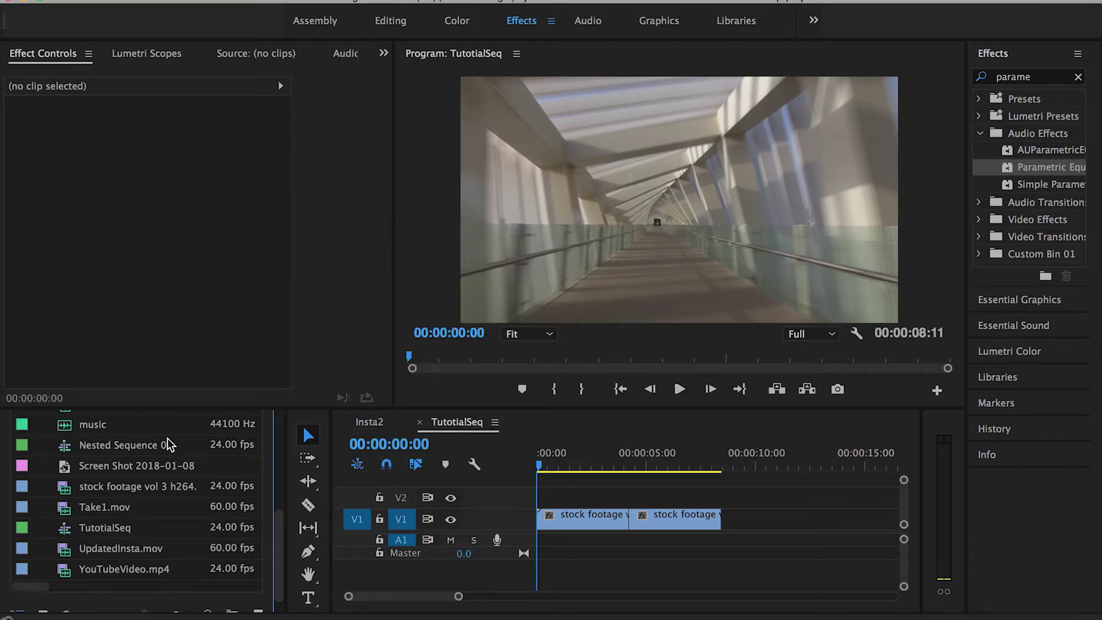
Place the adjustment layer on track V2 of TutotialSeq so that it spans the cut between the two stock footage clips
scroll(281, 481, up, 5)
drag(115, 501, 584, 506)
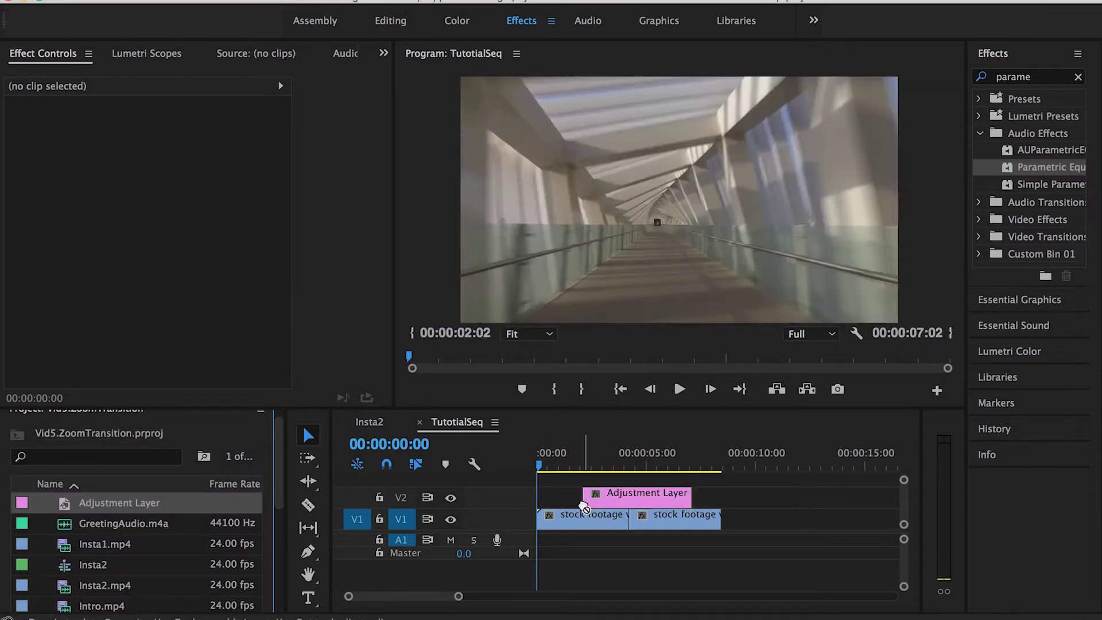
click(625, 462)
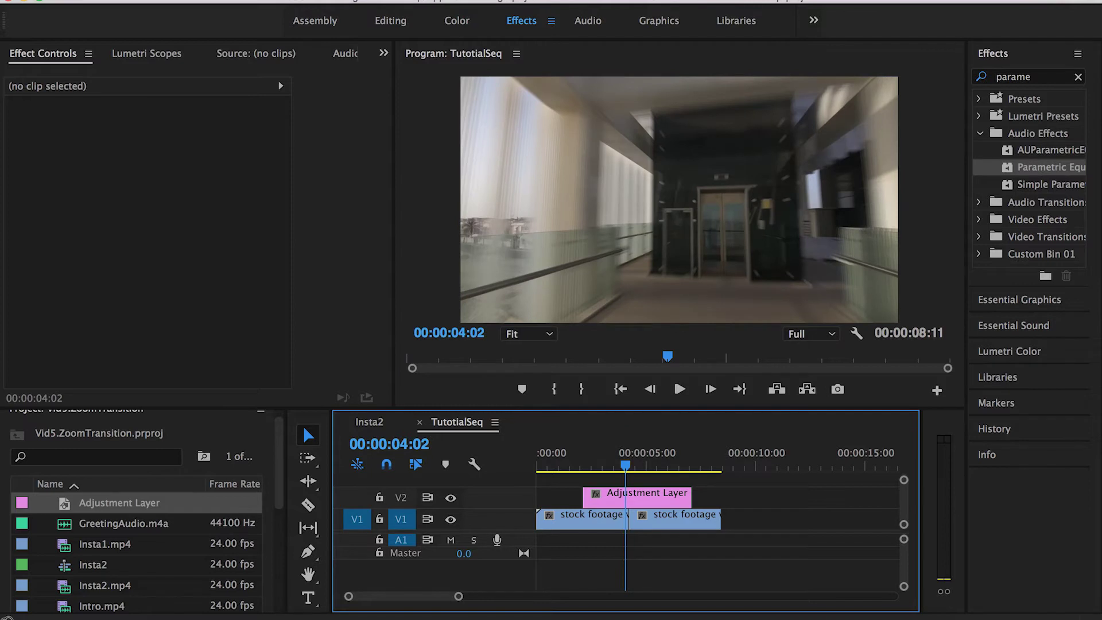
click(181, 1)
mouse_move(191, 3)
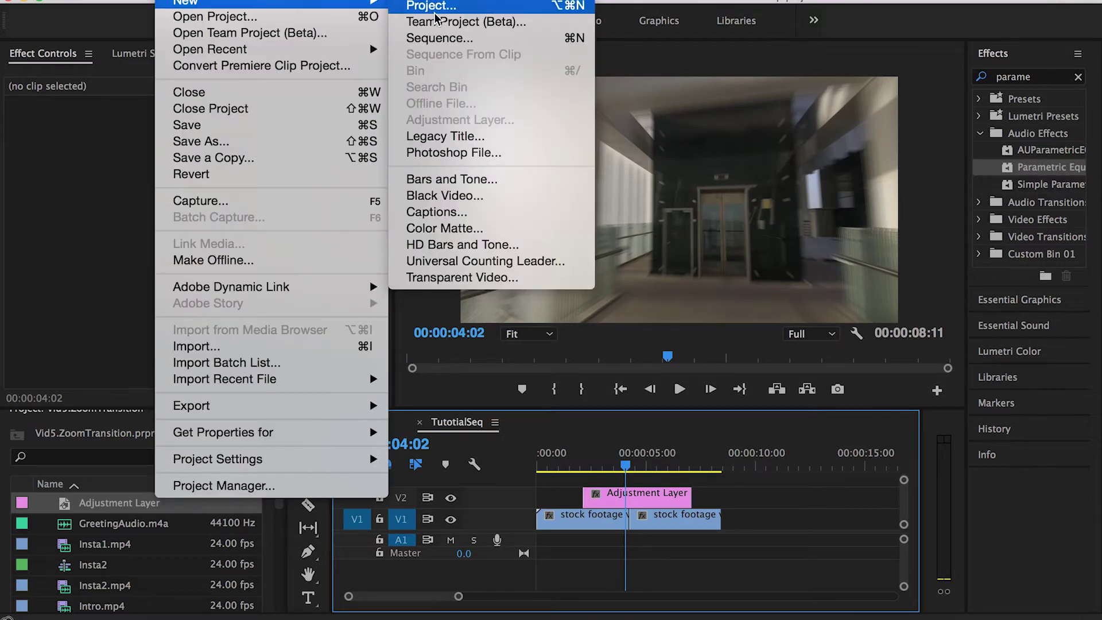
click(133, 423)
scroll(279, 434, up, 1)
click(277, 432)
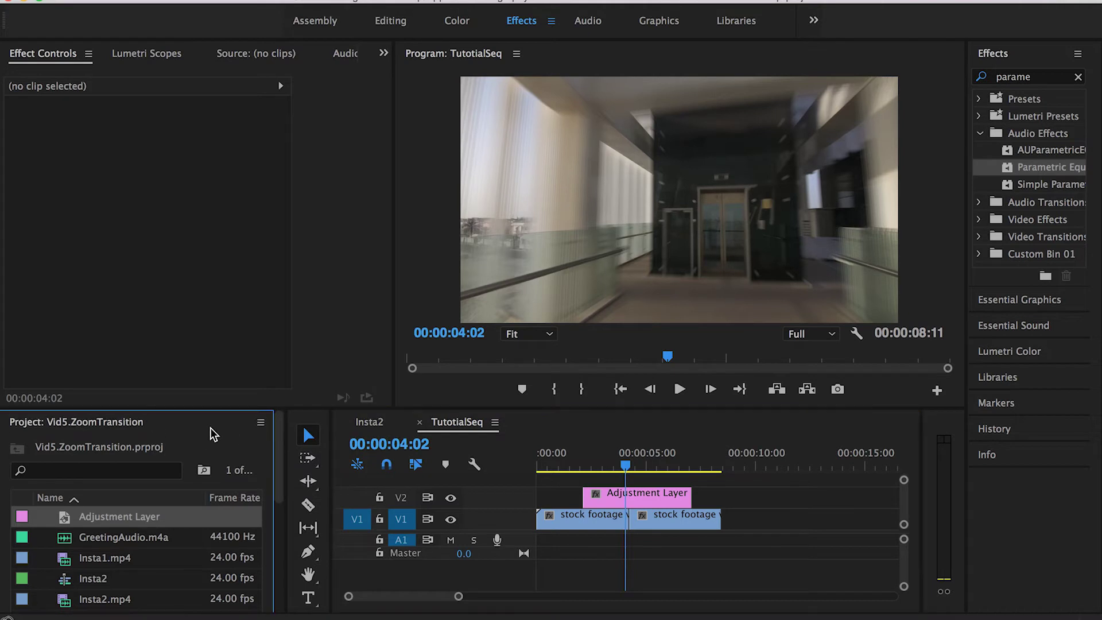
click(214, 2)
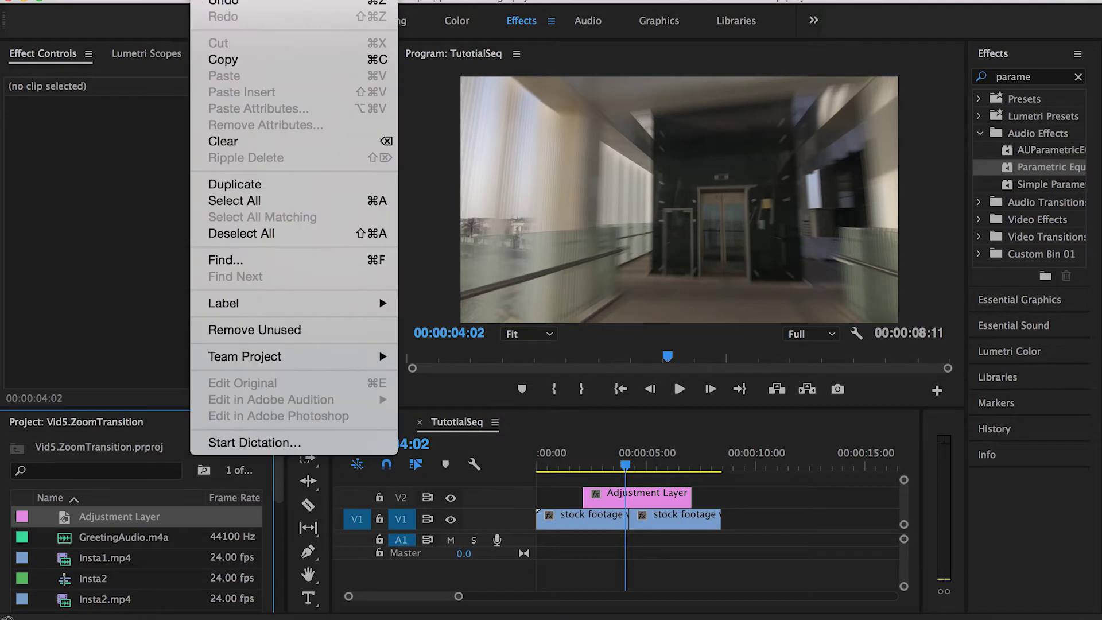
mouse_move(189, 3)
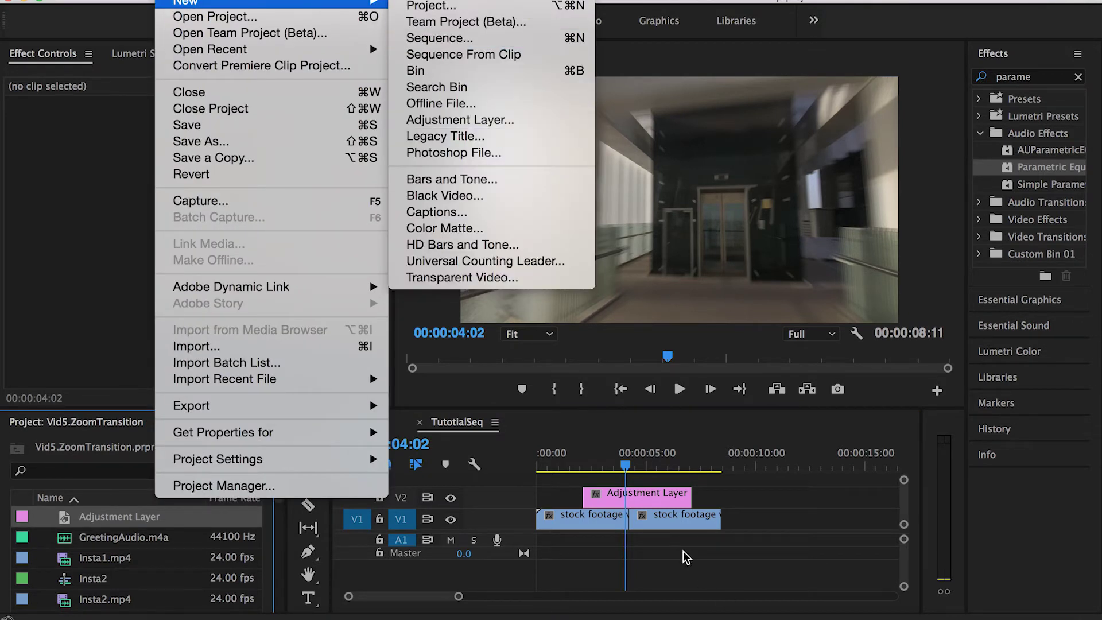
click(673, 505)
Split the V2 adjustment layer at 00:00:03:02 and again shortly before its end
click(629, 476)
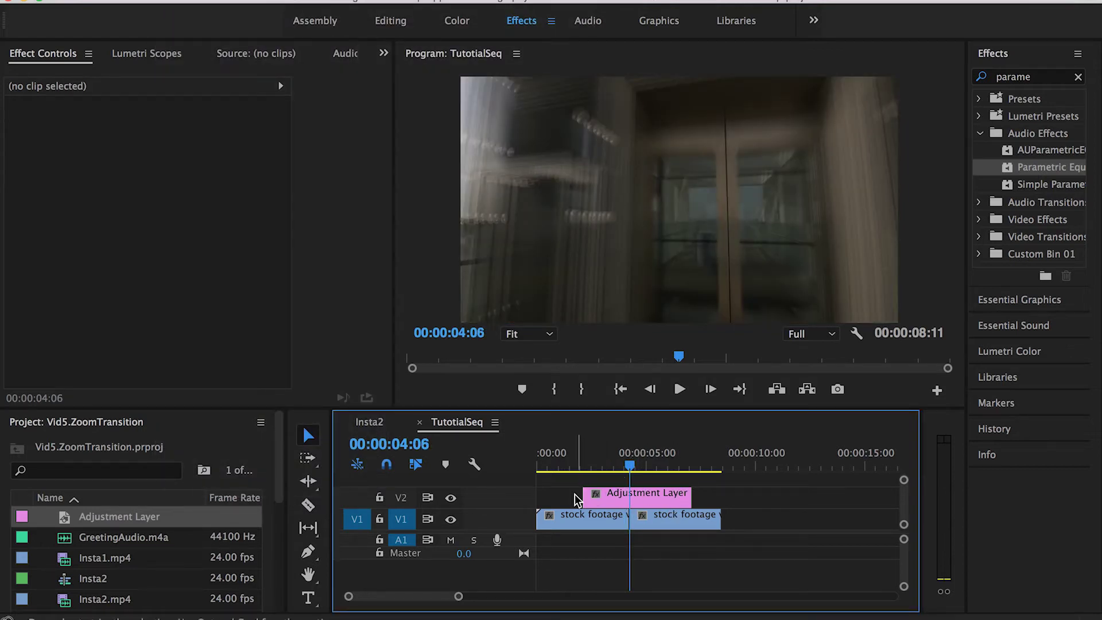
click(604, 465)
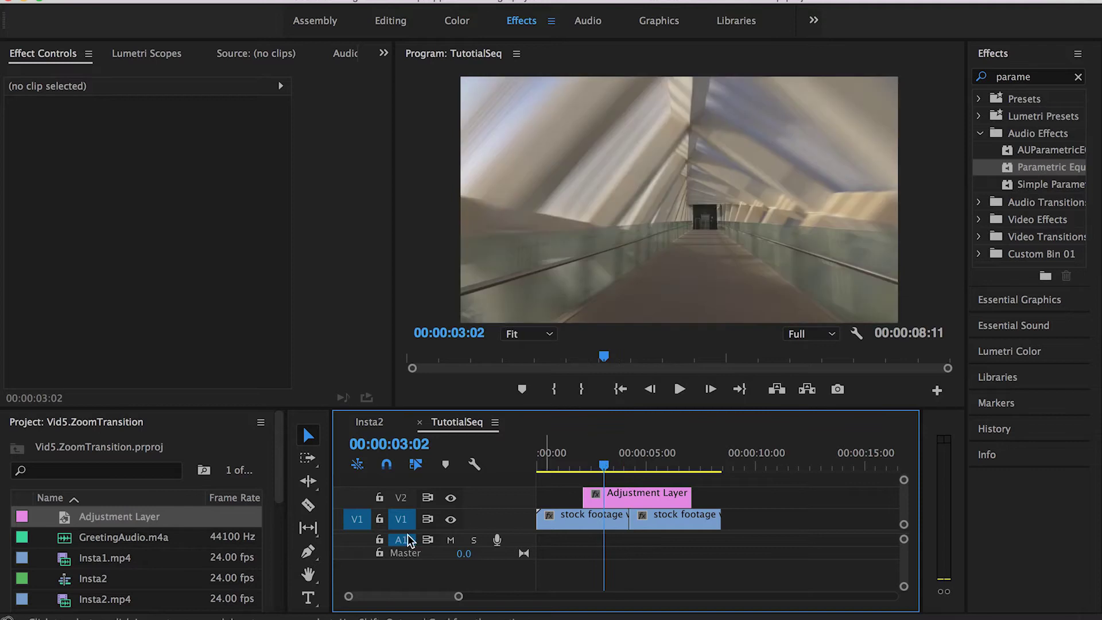
click(308, 505)
click(604, 495)
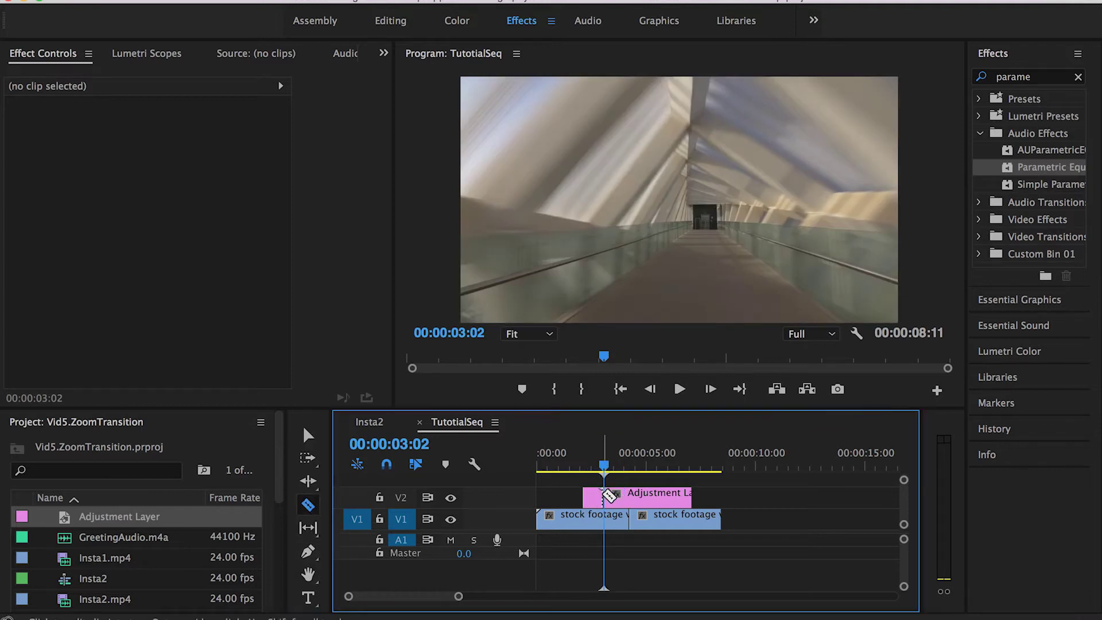
click(680, 497)
key(v)
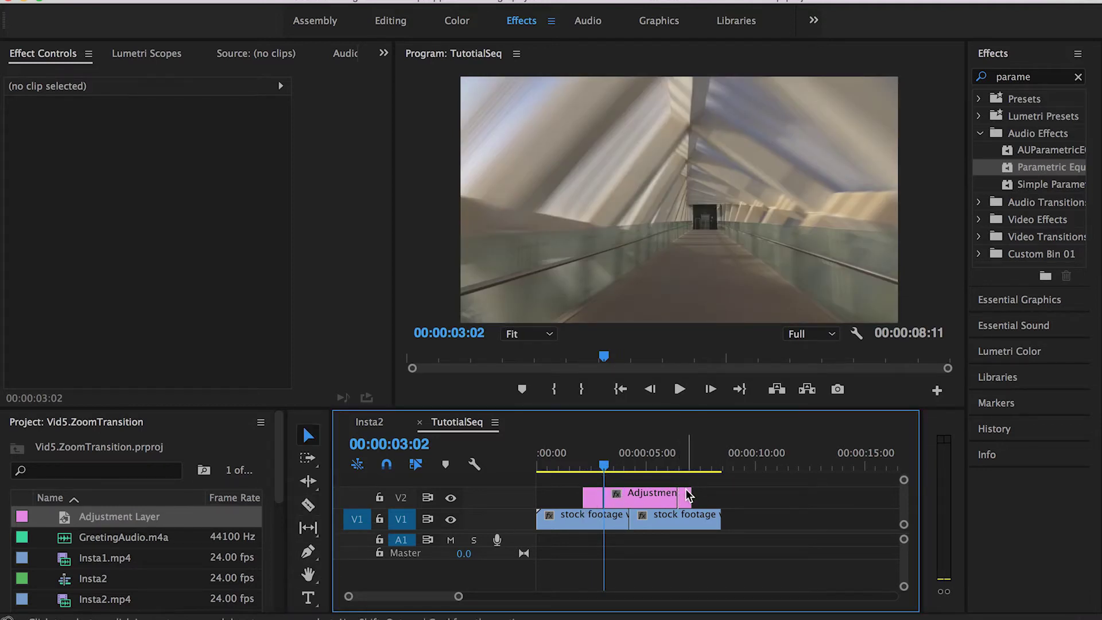
Delete the two short outer pieces of the split adjustment layer, keeping only the middle section over the clip cut
click(685, 497)
key(Delete)
click(594, 497)
key(Delete)
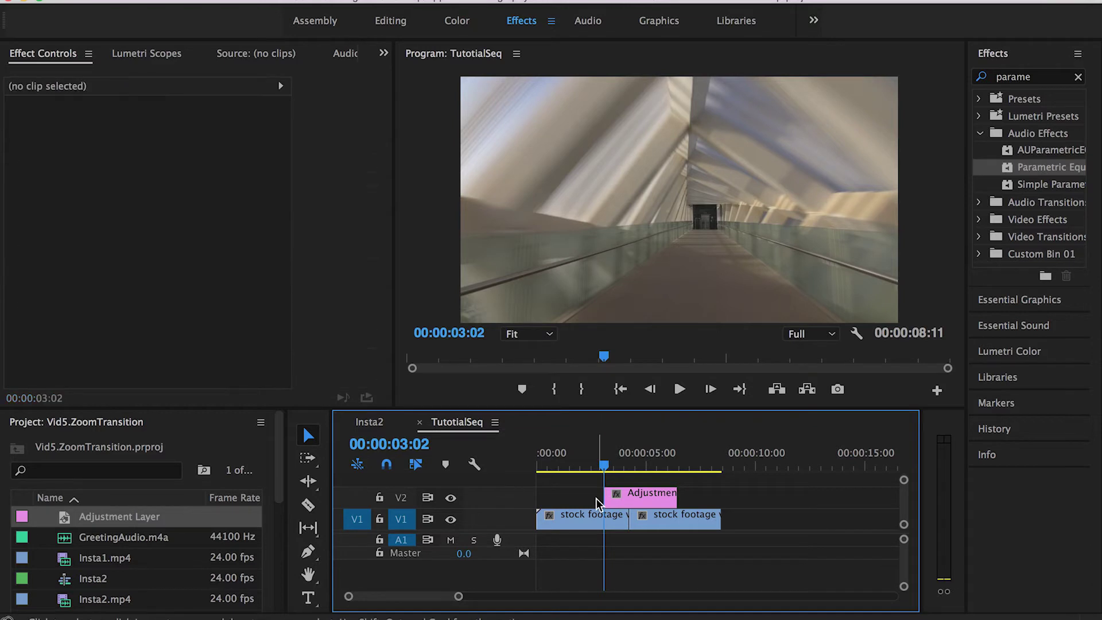
Duplicate the adjustment layer onto track V3 and trim the start of the V2 layer to the clip cut at 00:00:04:05
scroll(600, 497, up, 1)
scroll(599, 497, up, 1)
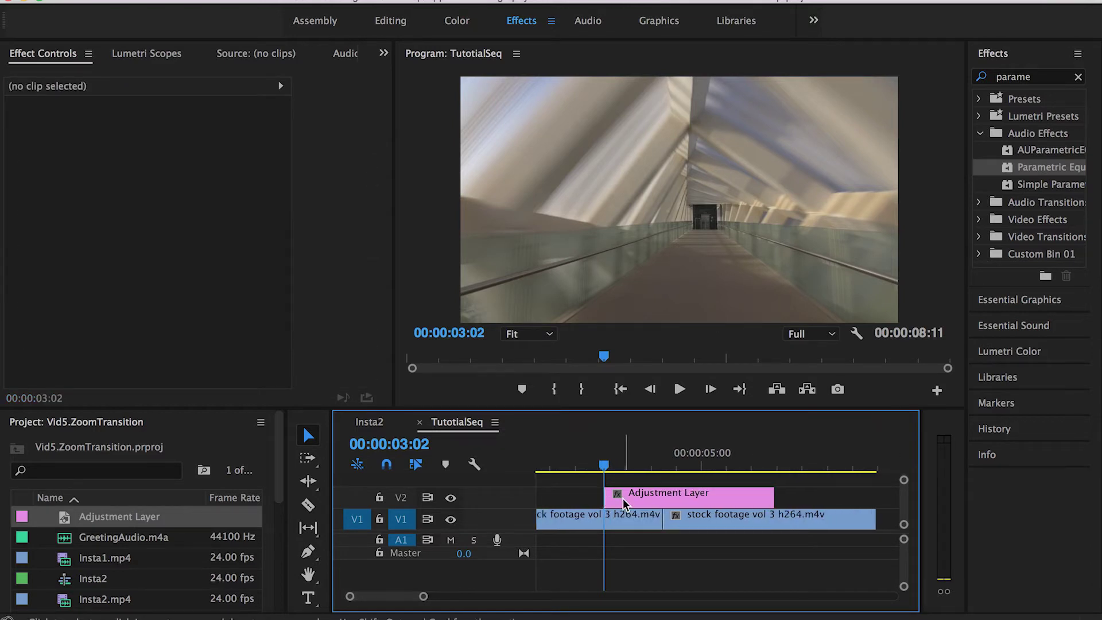
mouse_move(663, 499)
mouse_down()
mouse_move(649, 499)
mouse_move(649, 474)
mouse_move(651, 497)
mouse_up()
scroll(643, 488, down, 2)
click(639, 459)
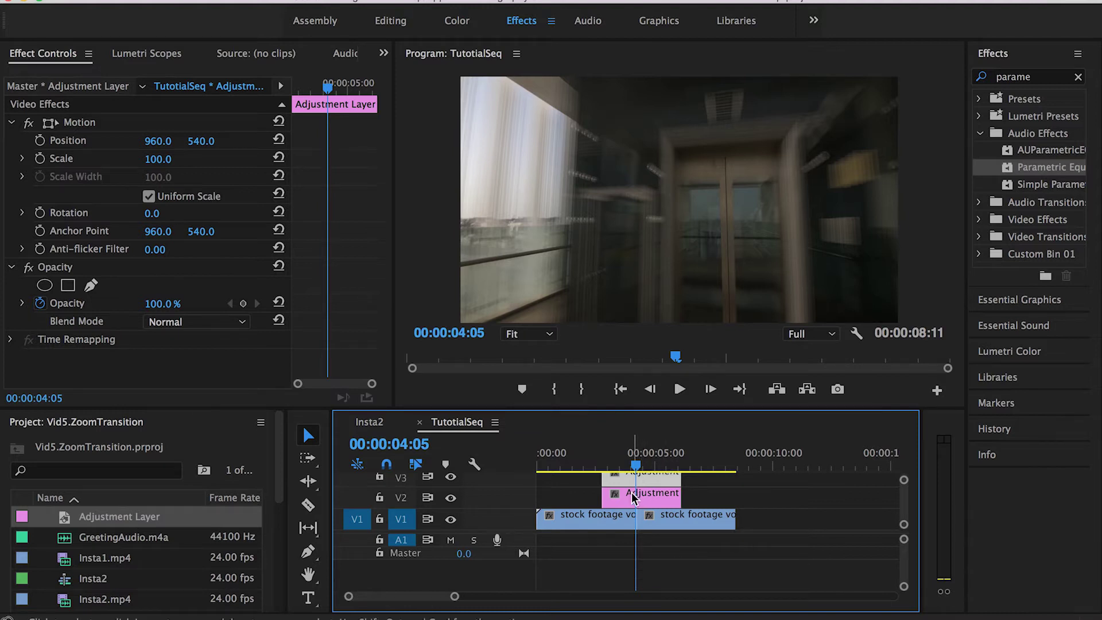
drag(607, 497, 638, 497)
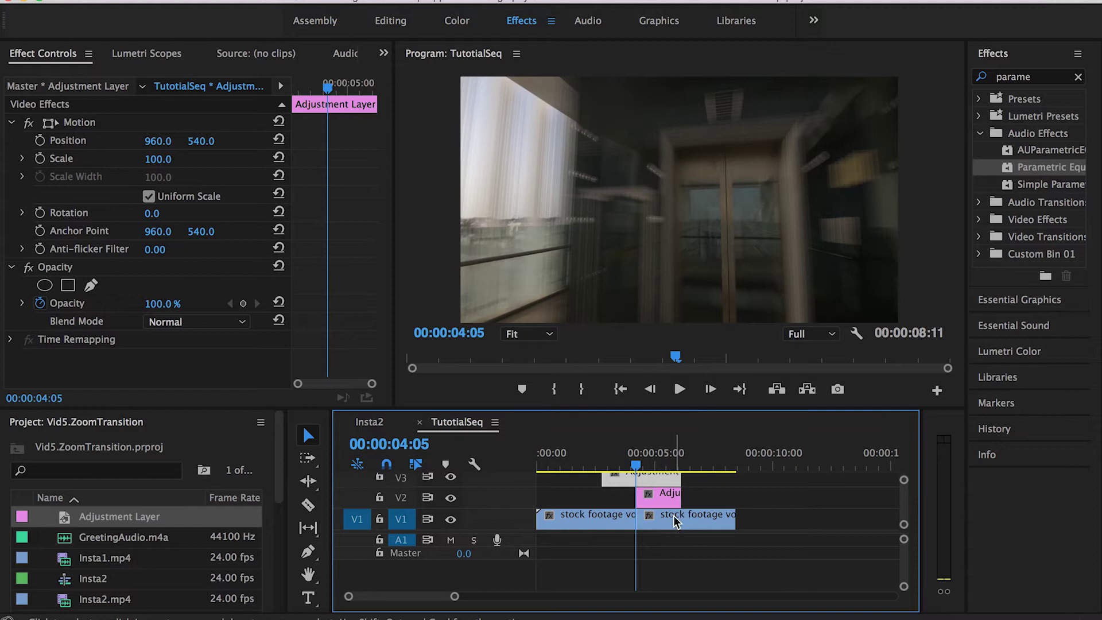
scroll(673, 516, up, 1)
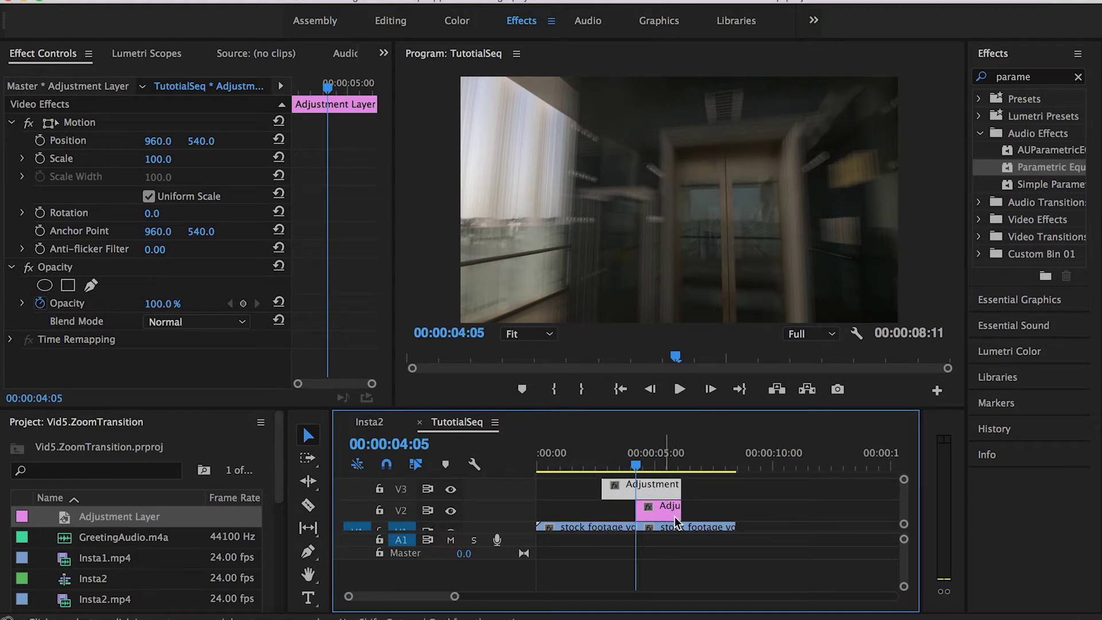
scroll(619, 525, down, 1)
scroll(618, 525, up, 2)
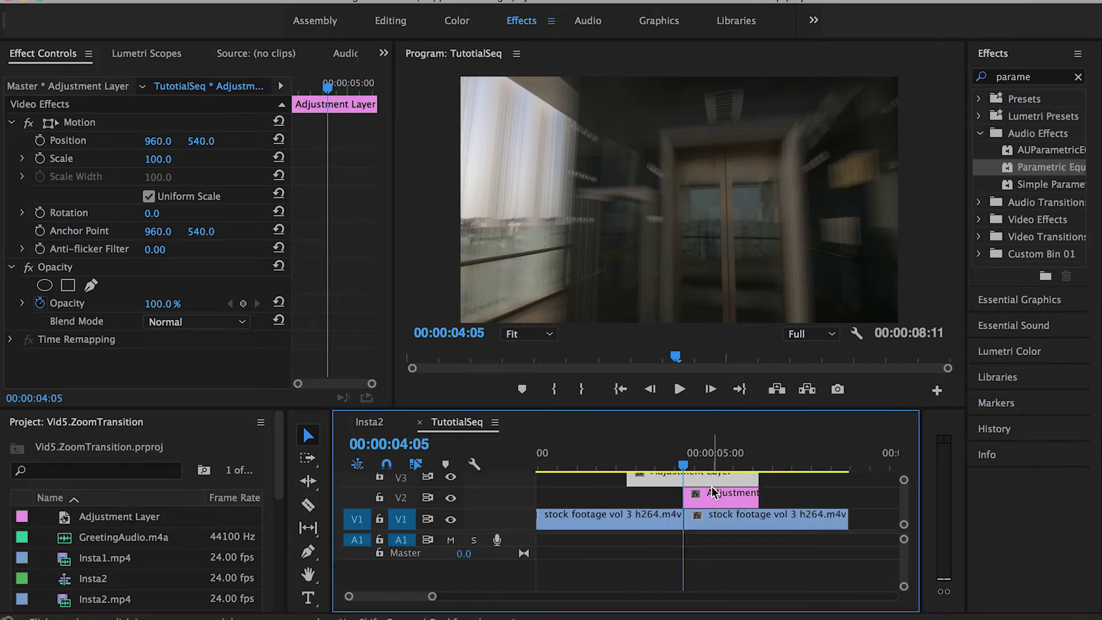
scroll(715, 485, up, 1)
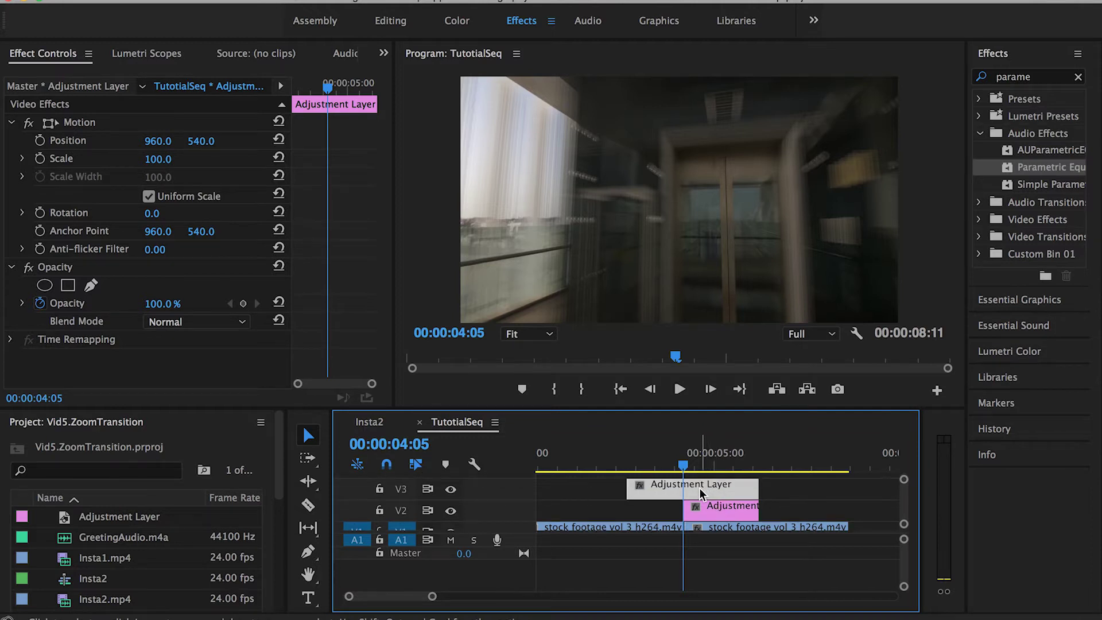
scroll(699, 487, down, 1)
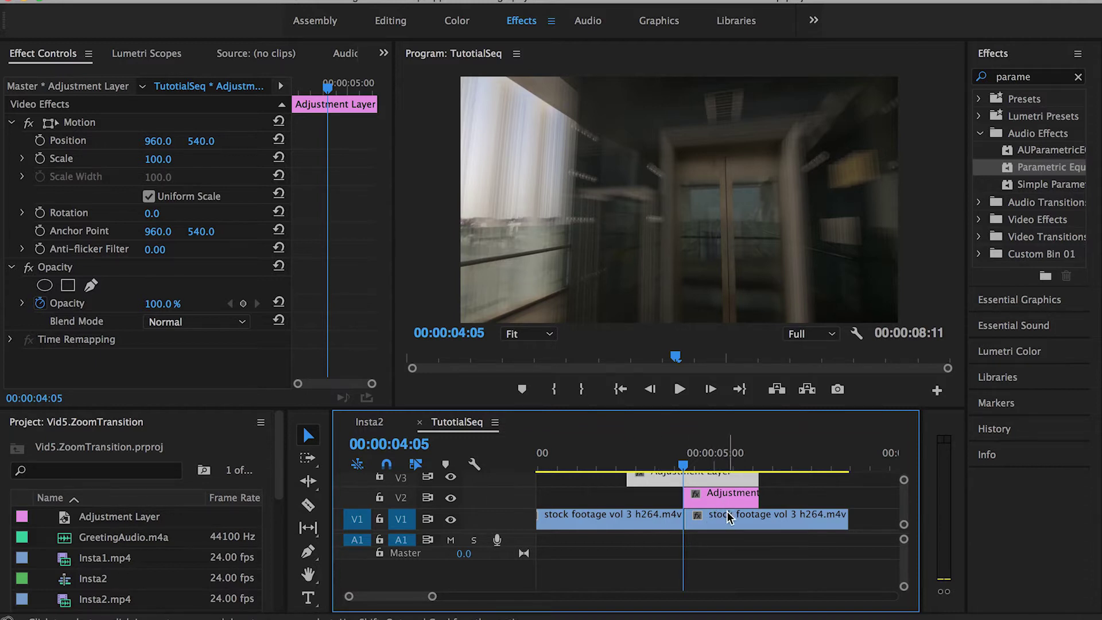
key(minus)
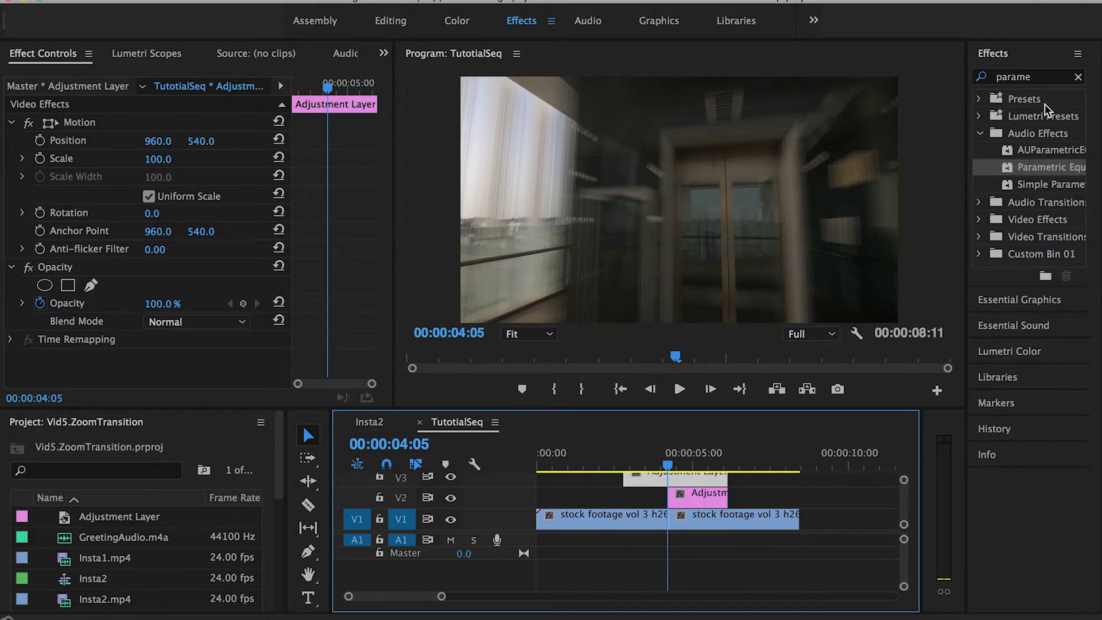
Apply the Replicate video effect to the V2 adjustment layer and set its Count to 3
click(1078, 77)
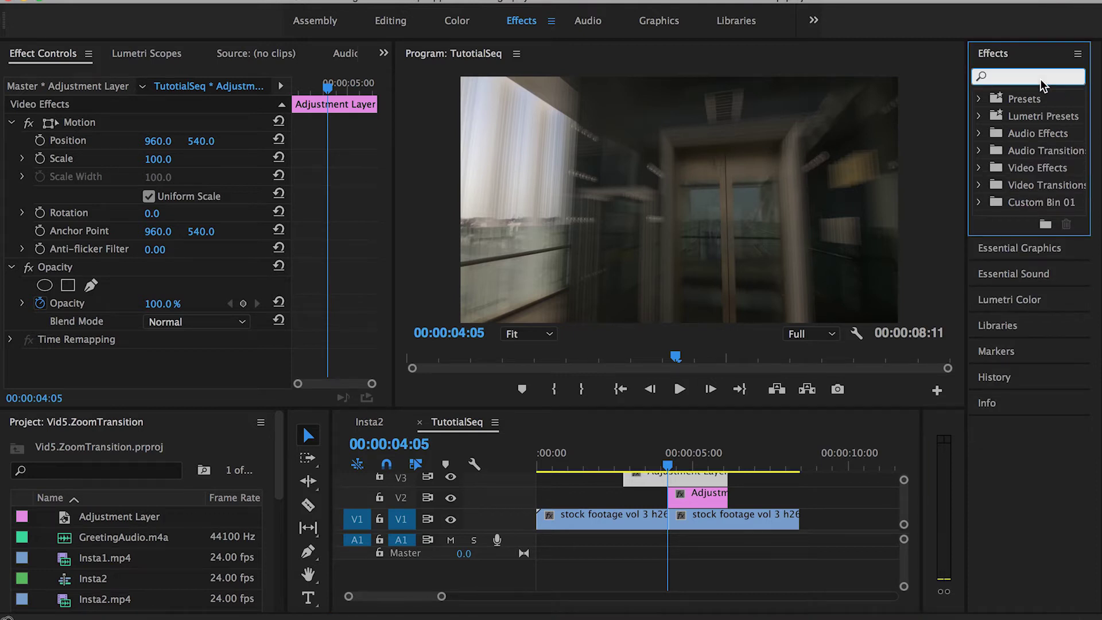
text(repli)
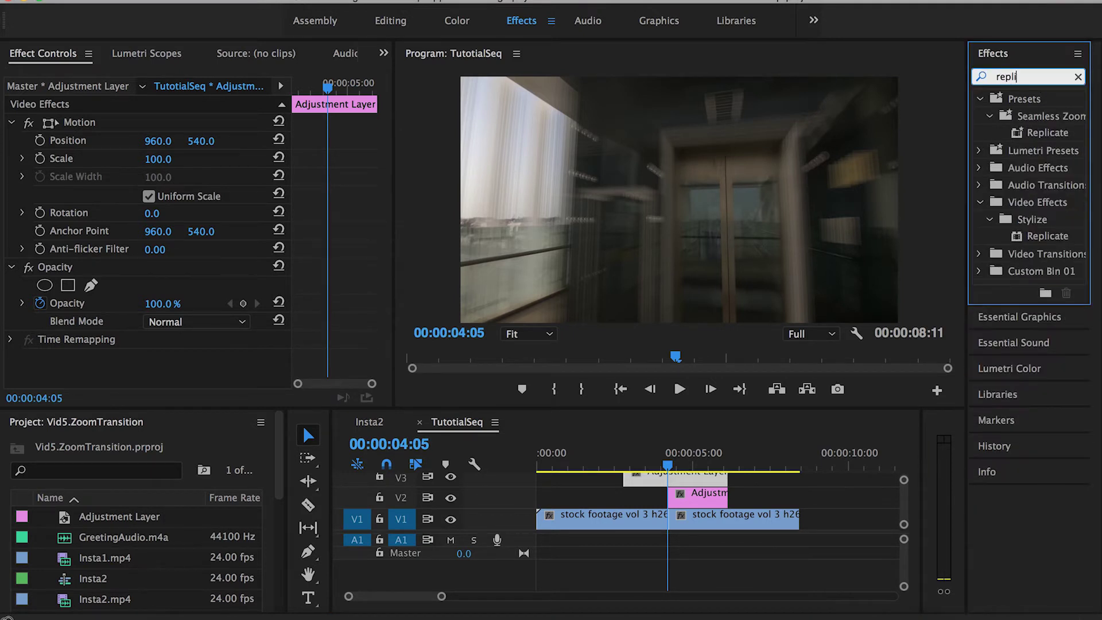
drag(1049, 232, 703, 503)
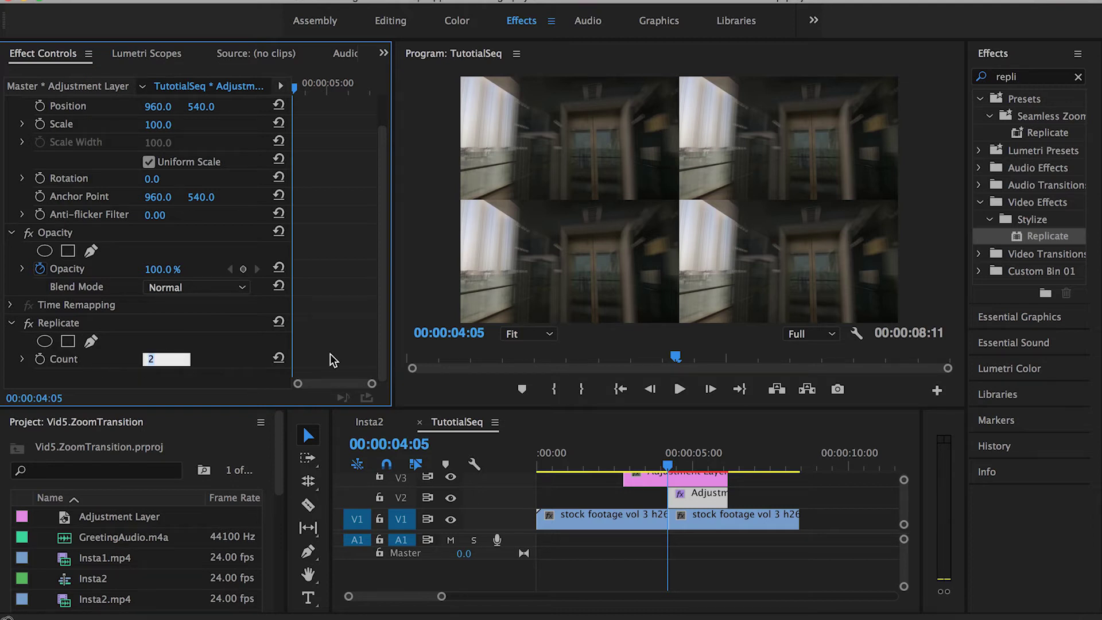
text(3)
key(Return)
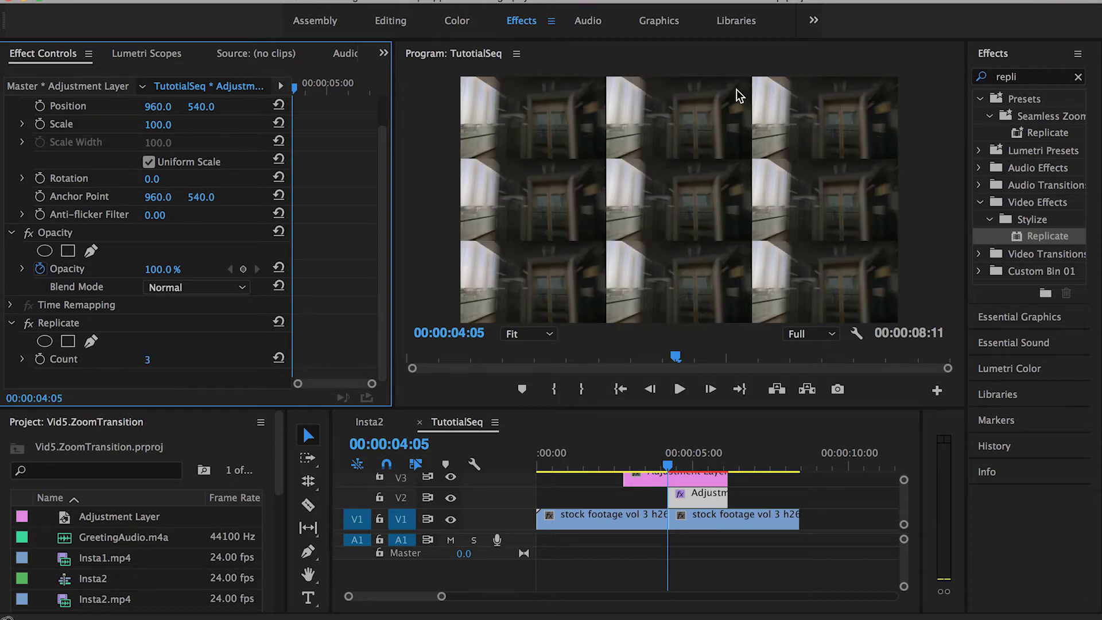
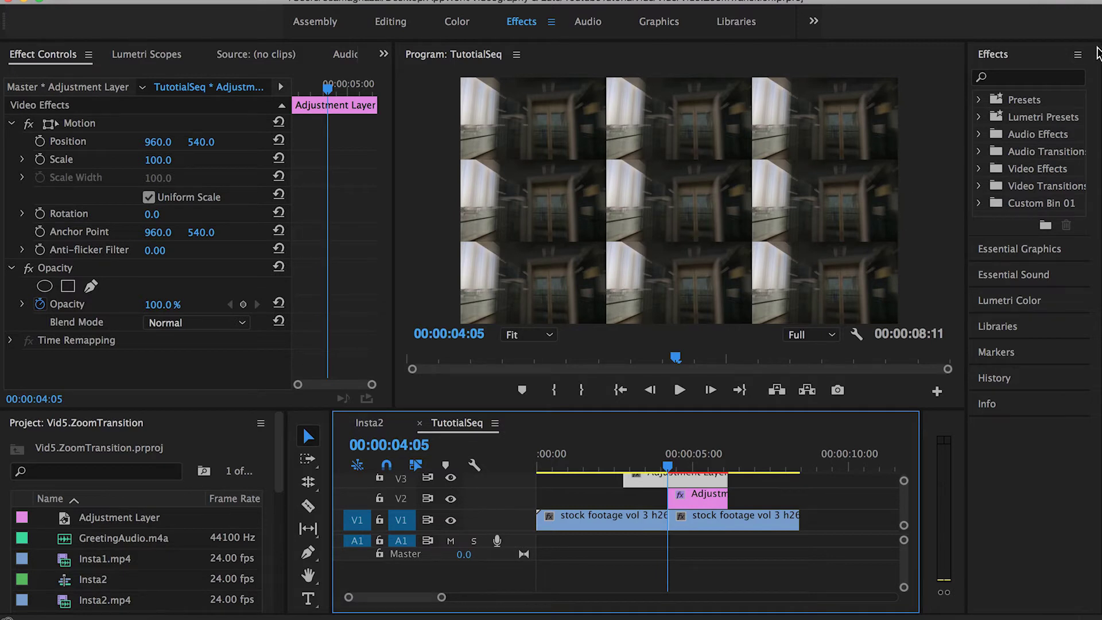
Find the Mirror video effect, apply it to the V2 adjustment layer, and bring up its reflection settings
click(1002, 77)
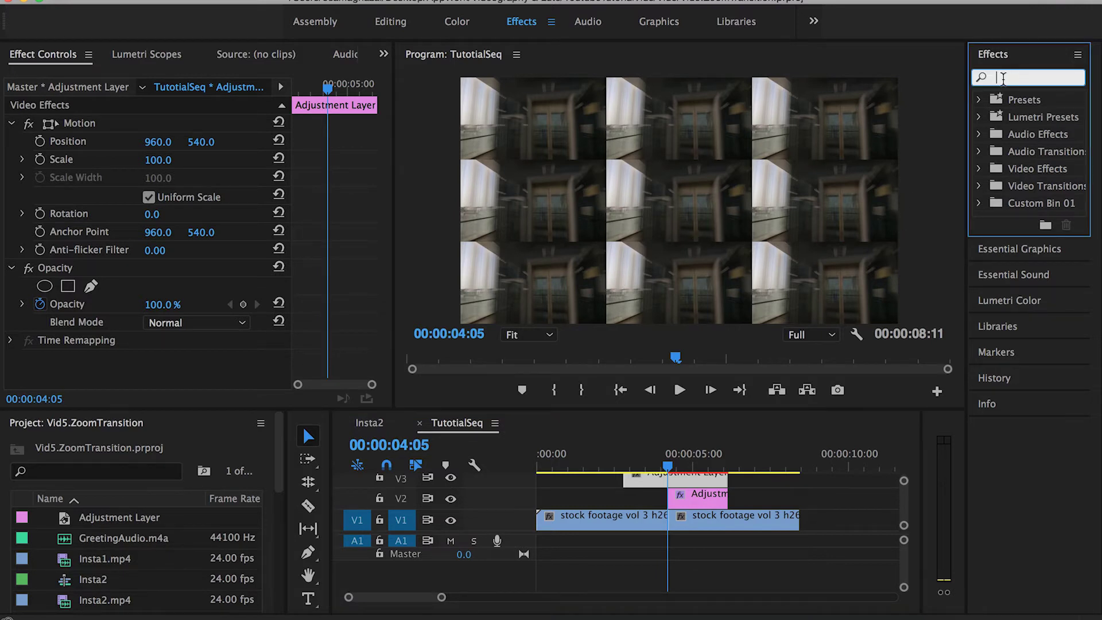
text(mirror)
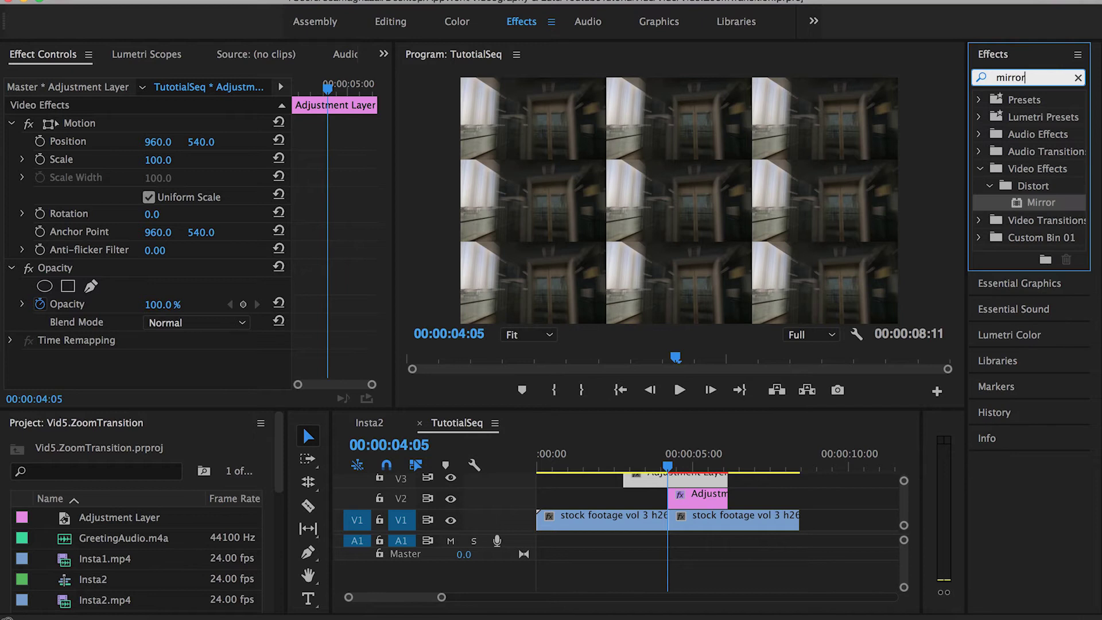
drag(1037, 202, 694, 501)
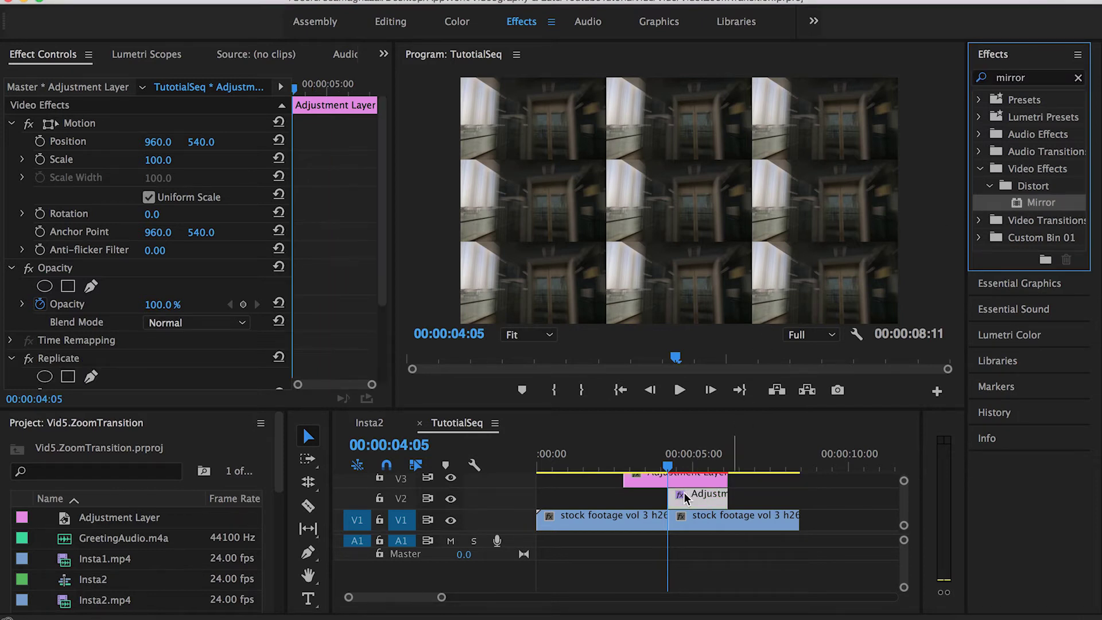
click(385, 324)
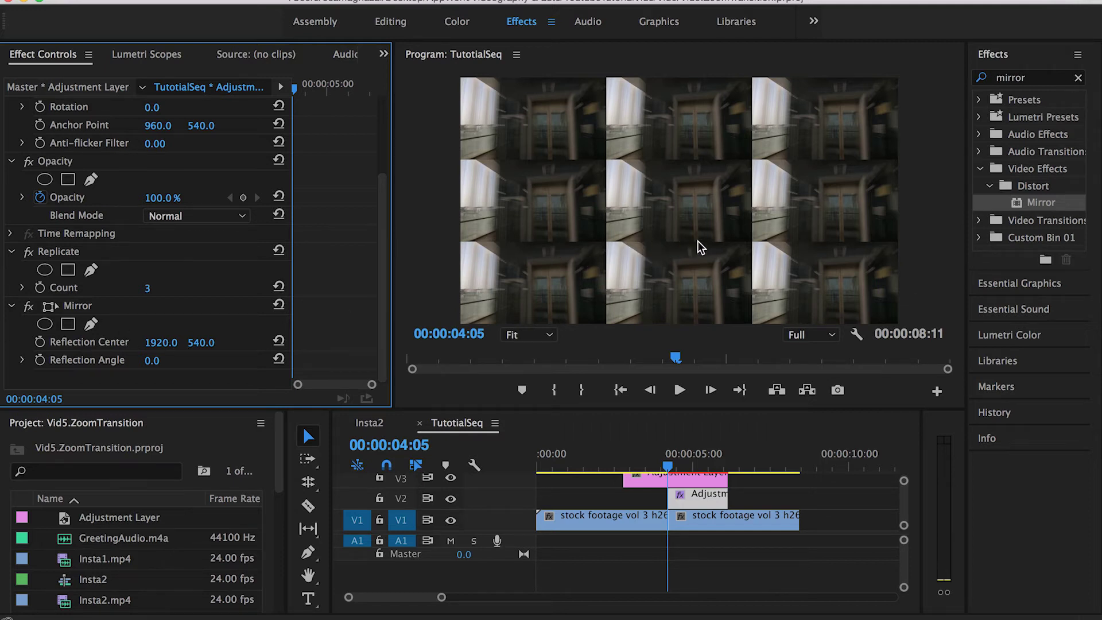
Set the first Mirror effect's Reflection Angle to 90° and its vertical Reflection Center to 719
click(326, 359)
scroll(326, 359, down, 3)
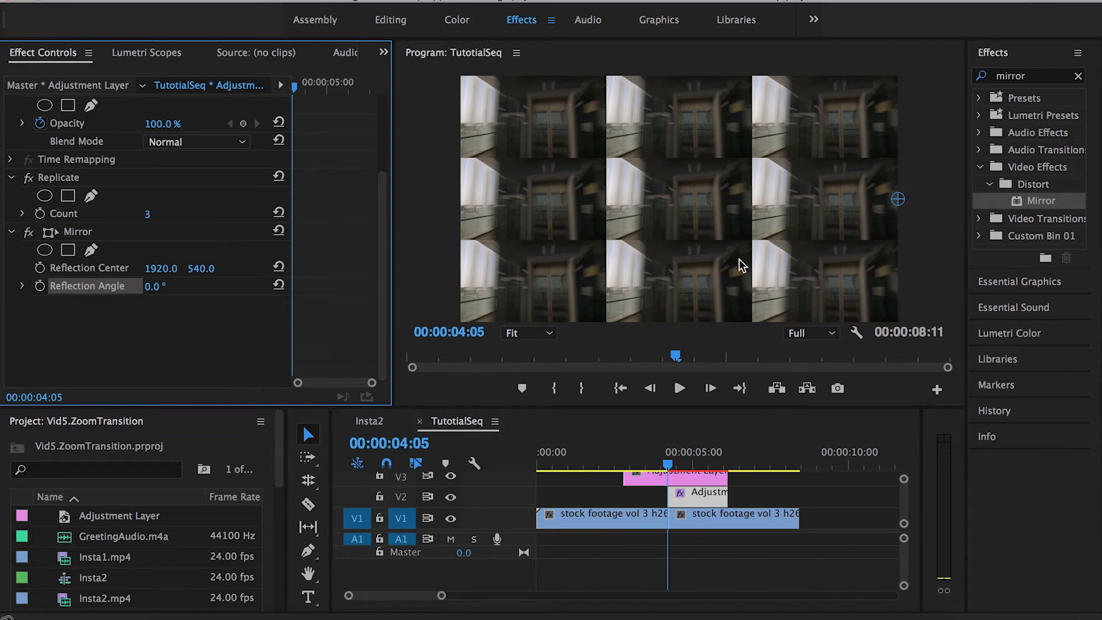
click(153, 287)
text(90)
key(Return)
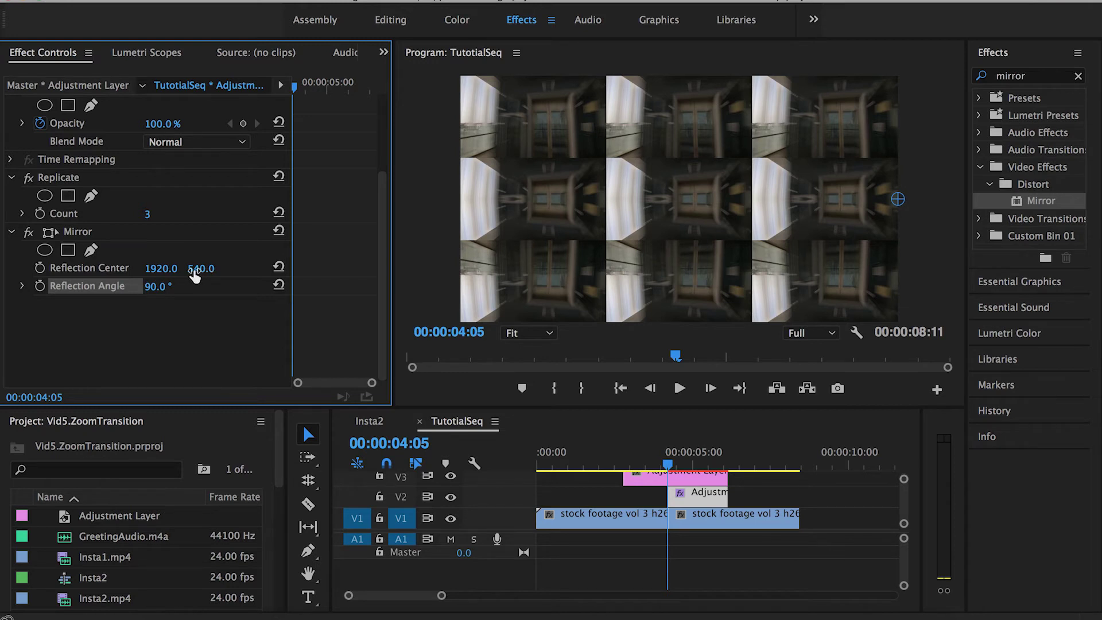
drag(201, 268, 288, 268)
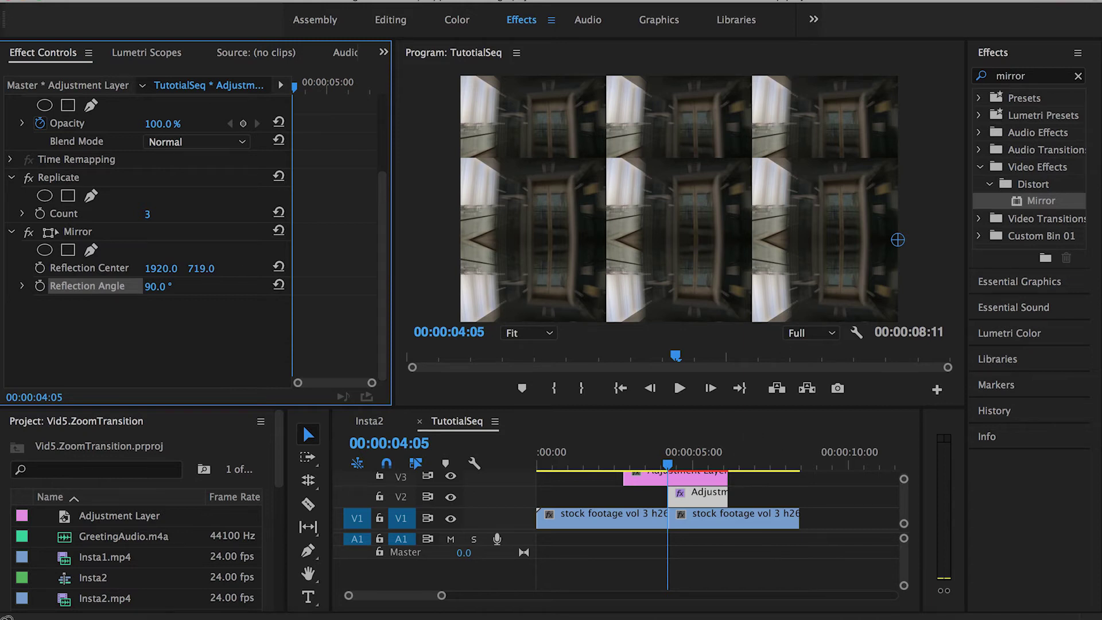
Apply a second Mirror effect to the V2 adjustment layer with Reflection Angle -90° and vertical Reflection Center 361
drag(1043, 201, 687, 500)
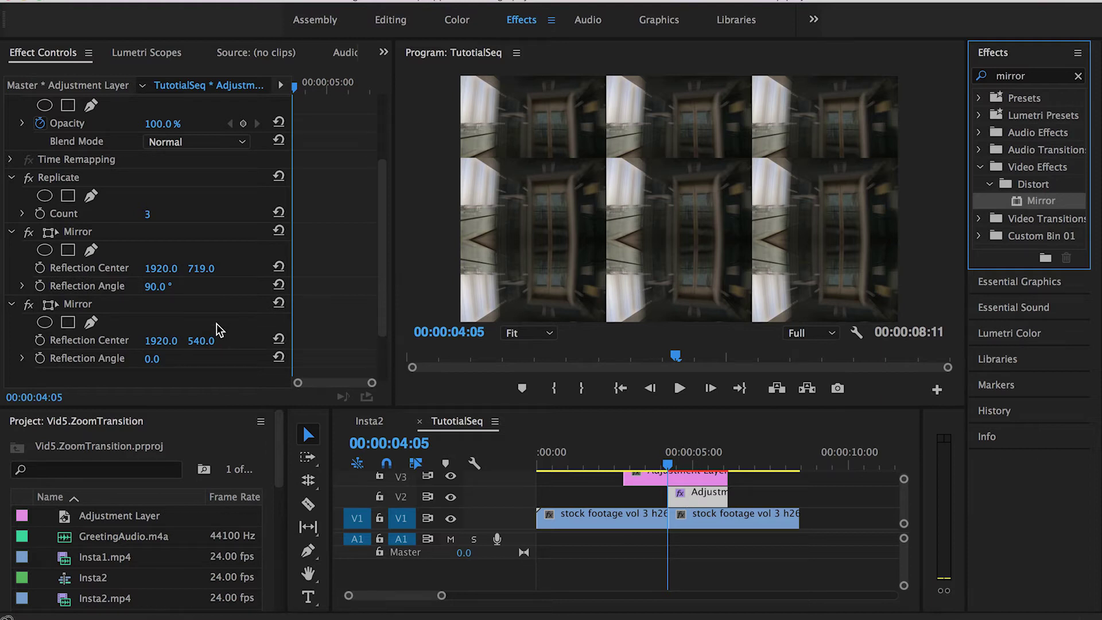
scroll(216, 323, up, 3)
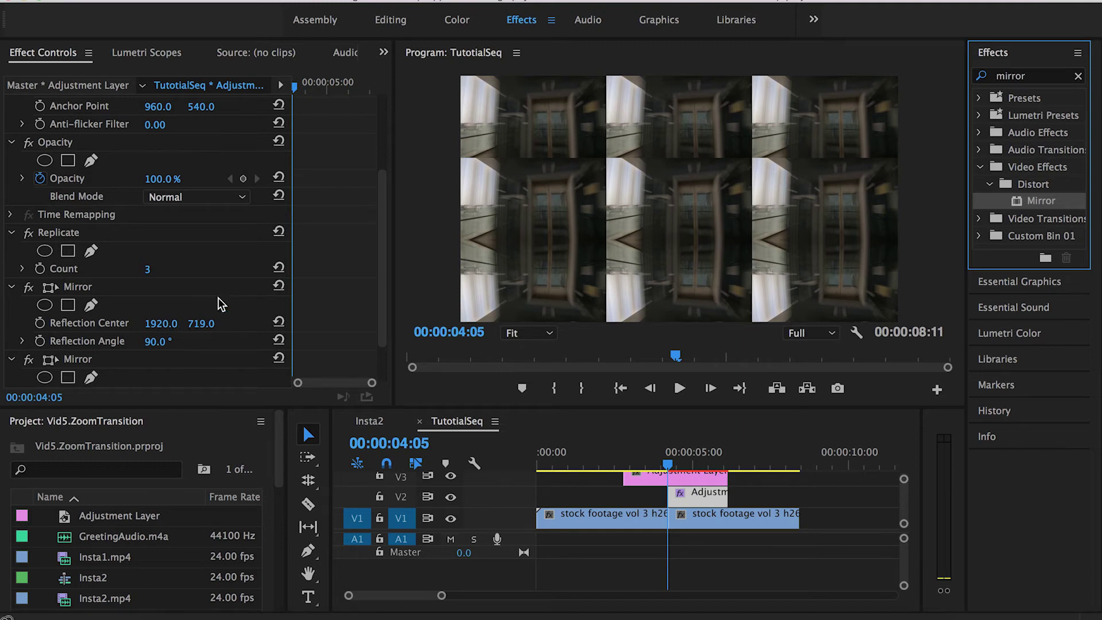
scroll(218, 298, down, 3)
click(169, 357)
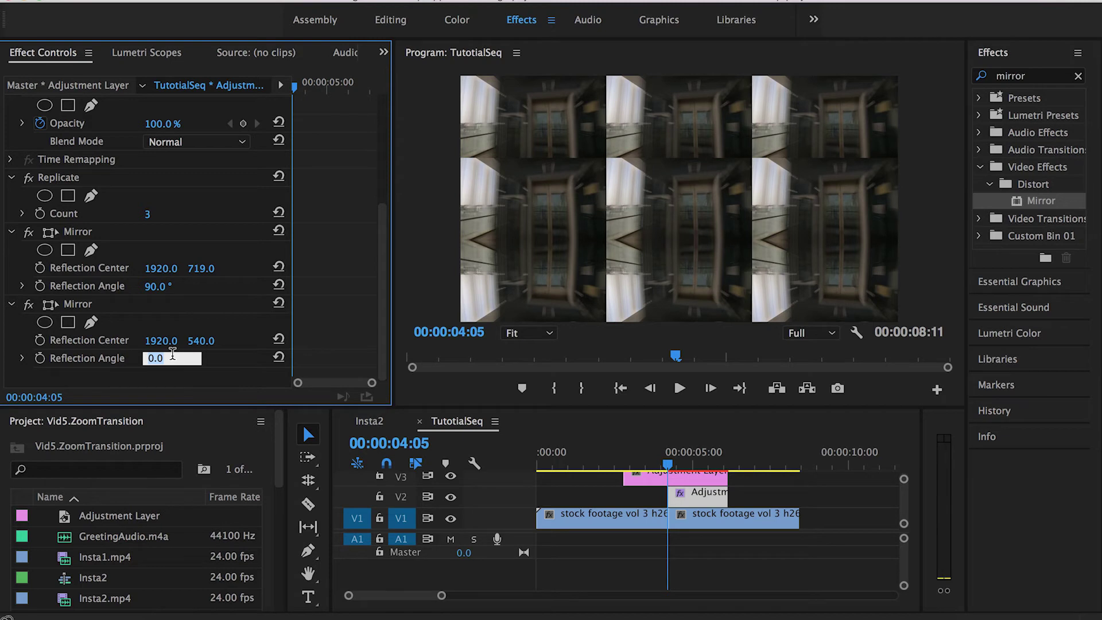
text(-90)
key(Return)
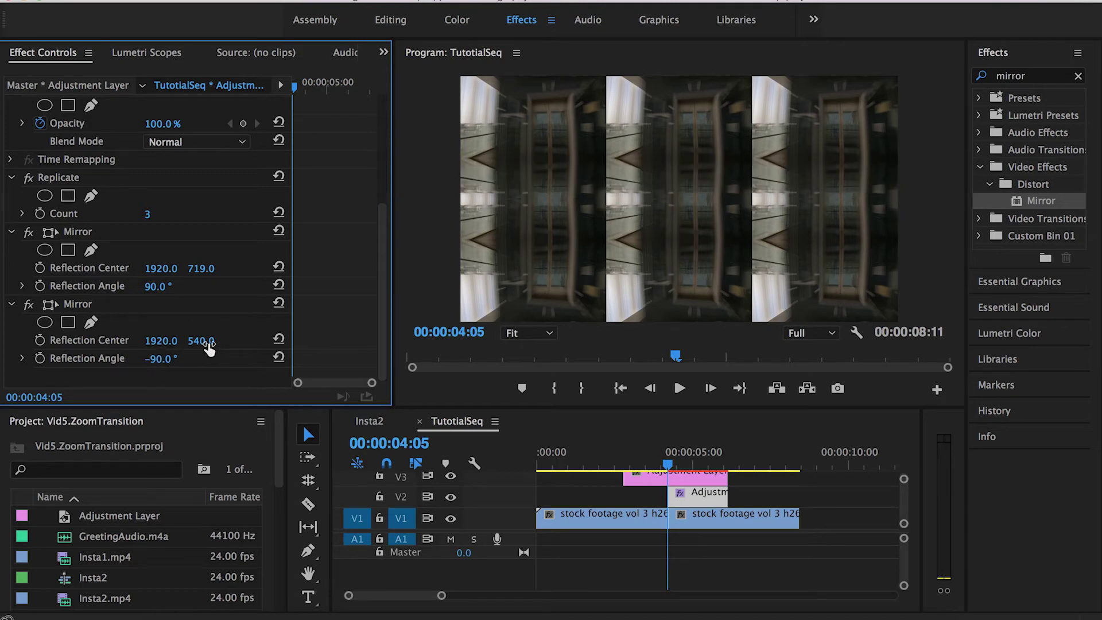
drag(208, 347, 249, 332)
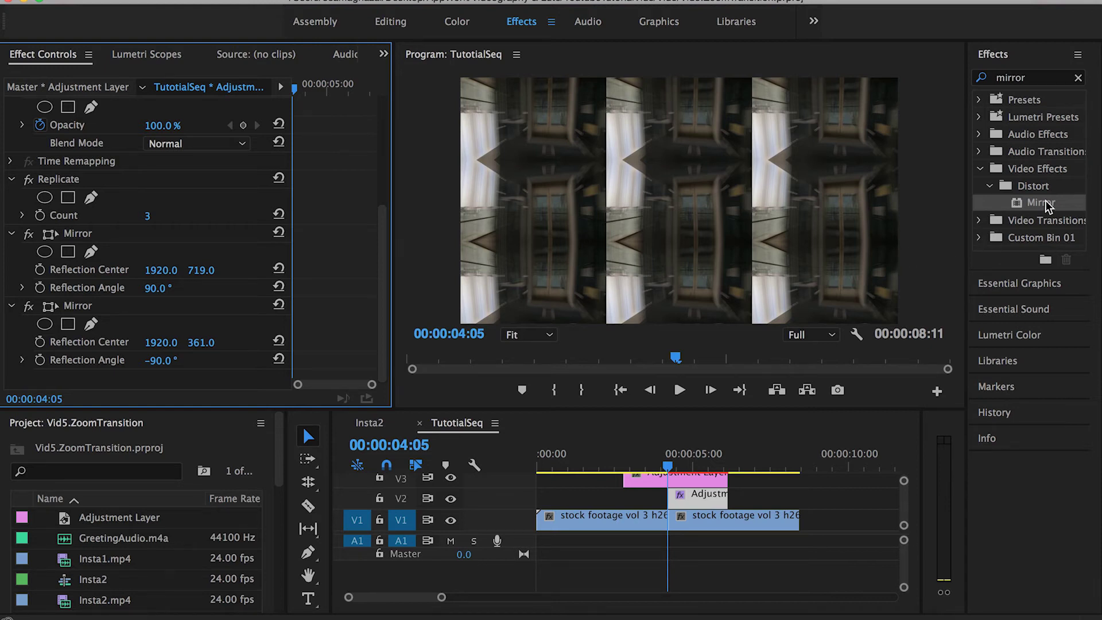
Apply a third Mirror effect to the V2 adjustment layer with Reflection Angle 180° and horizontal Reflection Center 640
drag(1045, 202, 698, 493)
click(386, 357)
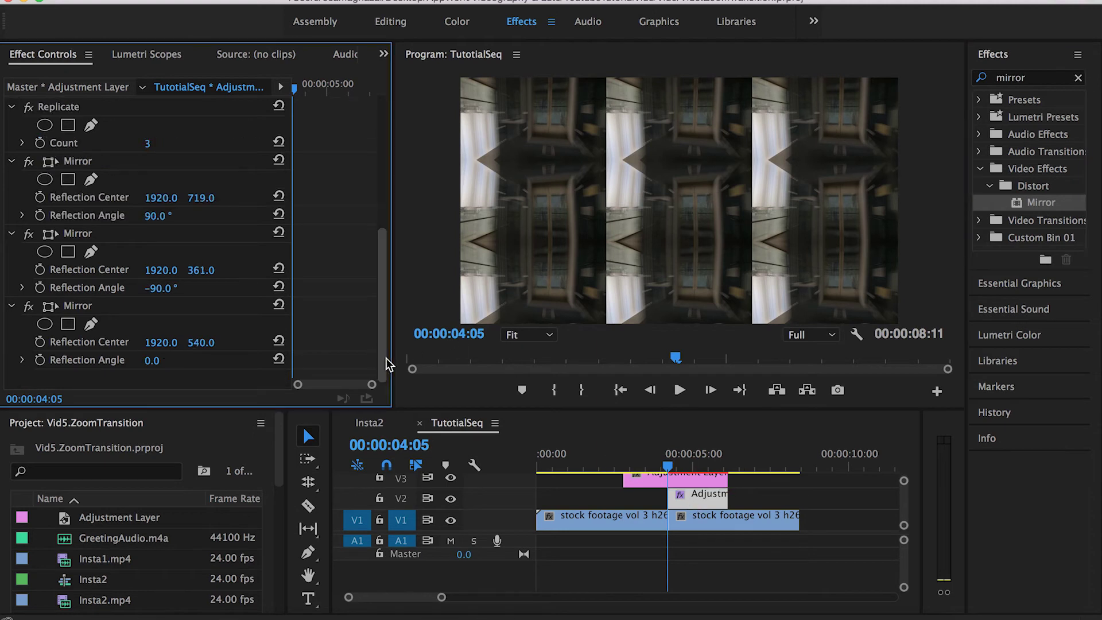
click(154, 360)
text(1)
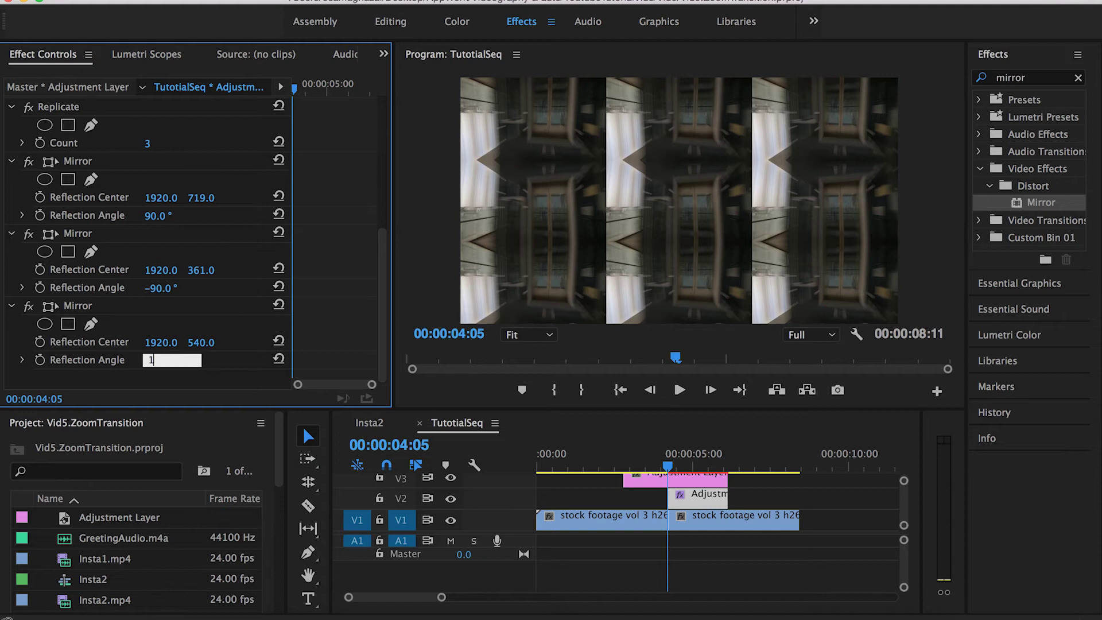
text(80)
key(Return)
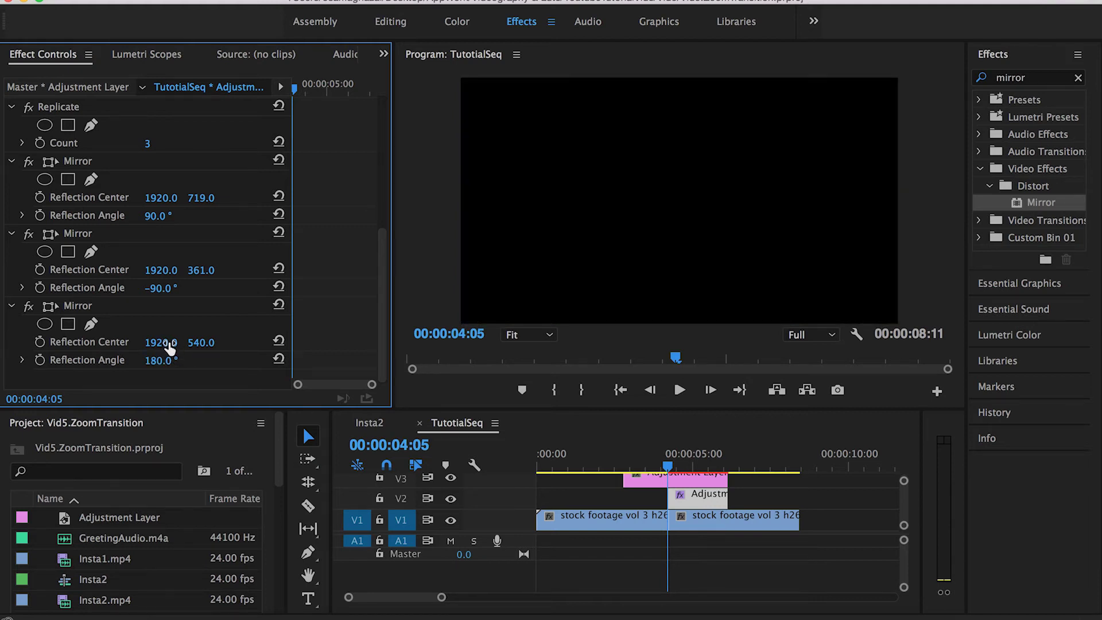
drag(169, 350, 33, 350)
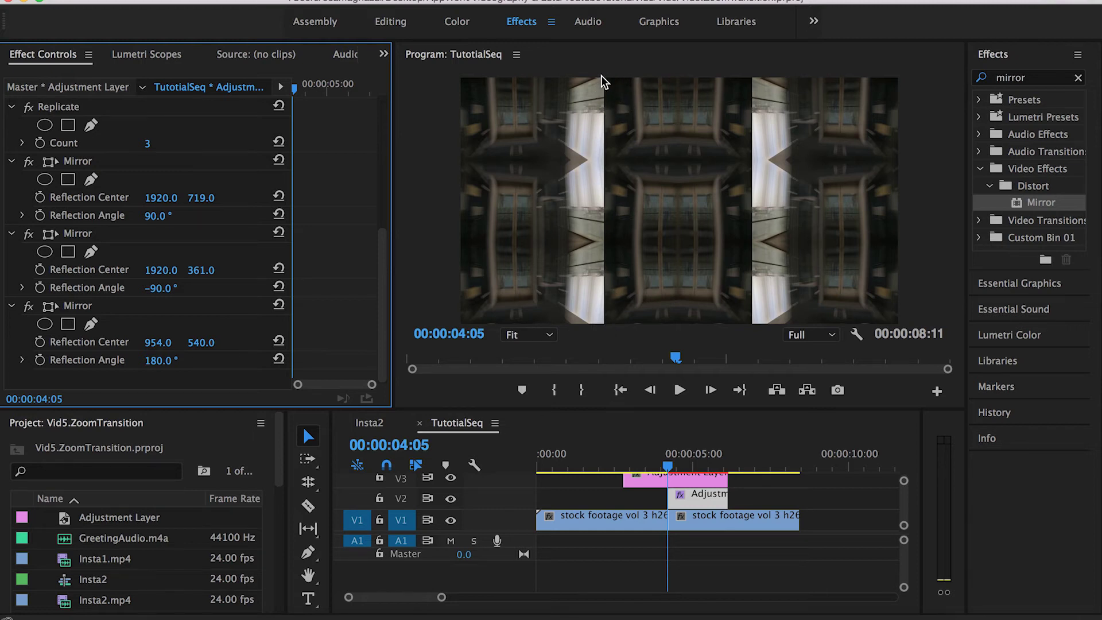
drag(158, 342, 2, 342)
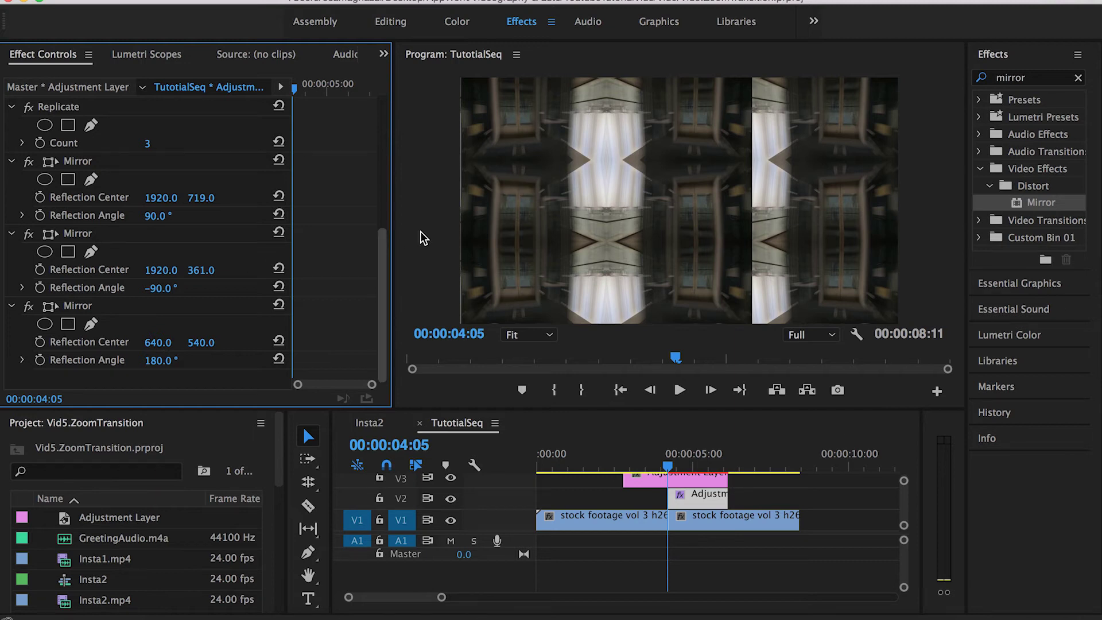
Apply a fourth Mirror effect to the V2 adjustment layer and adjust its angle and horizontal center to mirror the remaining vertical seam
drag(1041, 206, 698, 483)
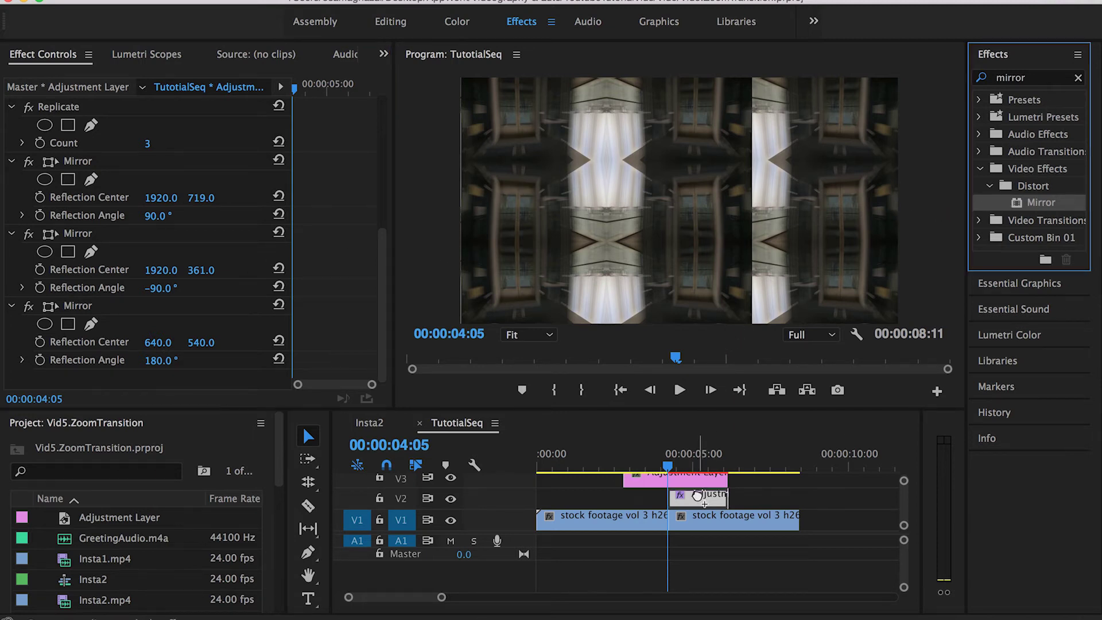
click(380, 355)
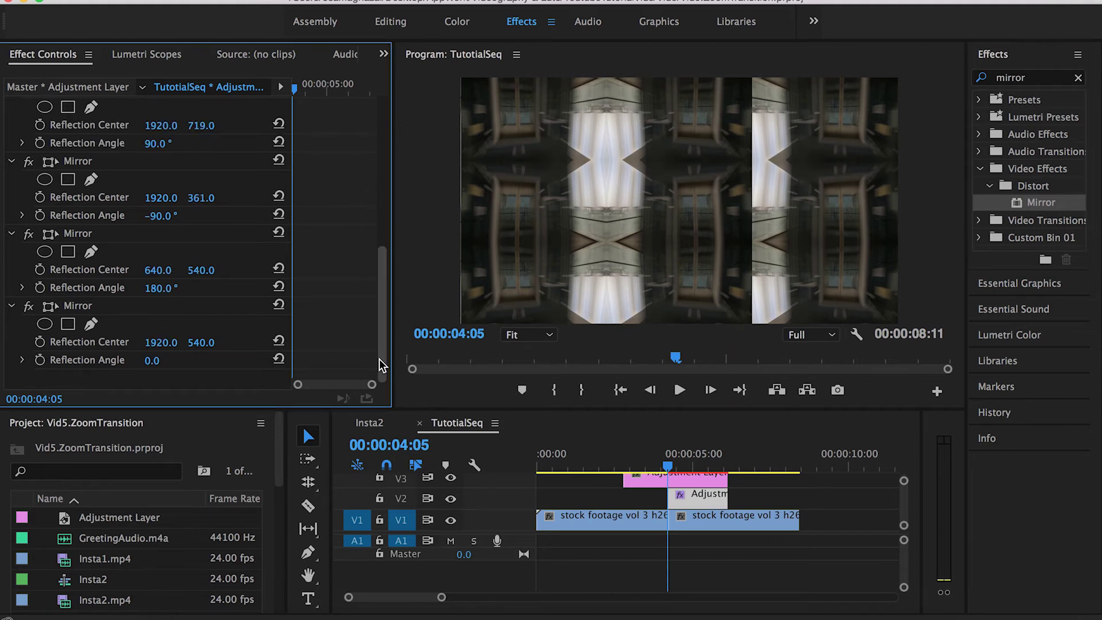
click(152, 362)
text(36)
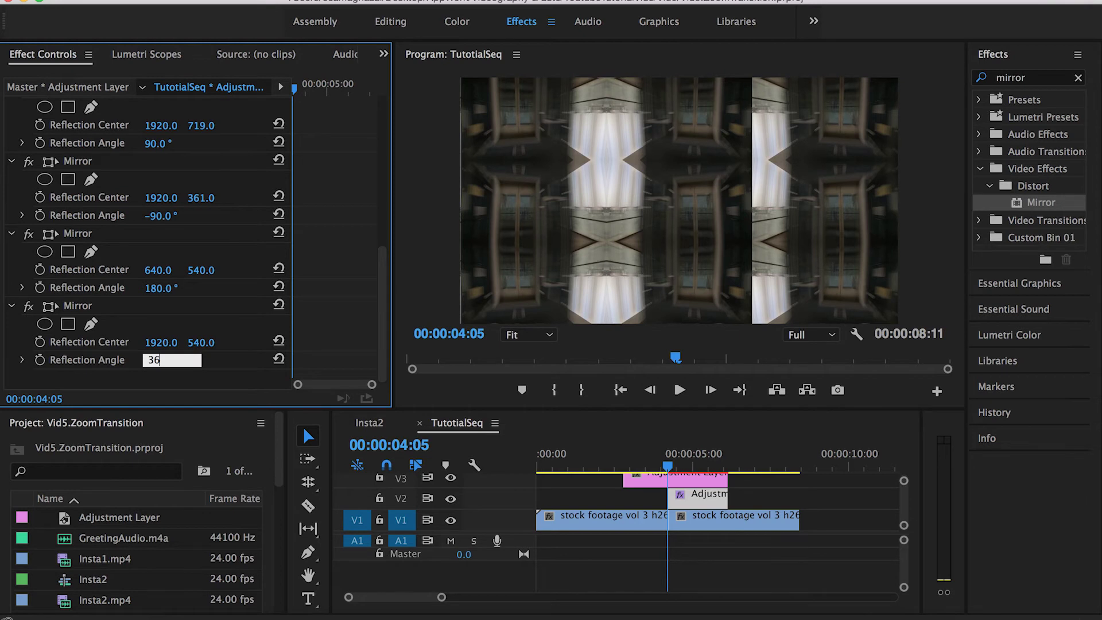
text(1.0)
key(Return)
drag(164, 345, 0, 343)
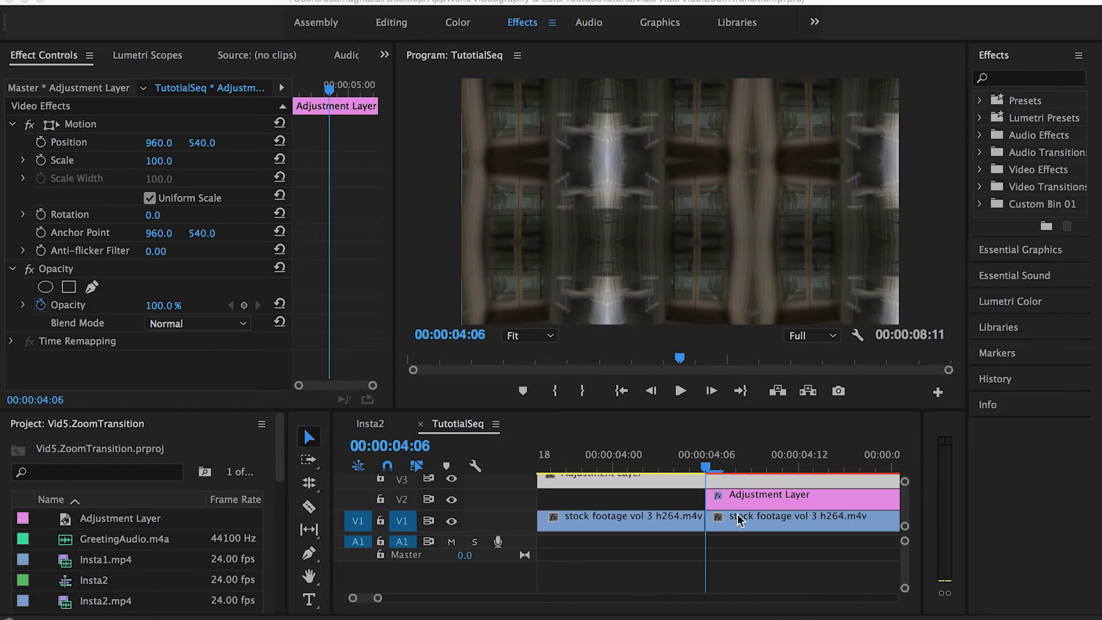
Find the Transform effect under Distort, apply it to the V3 adjustment layer, and bring up its settings
scroll(751, 490, down, 3)
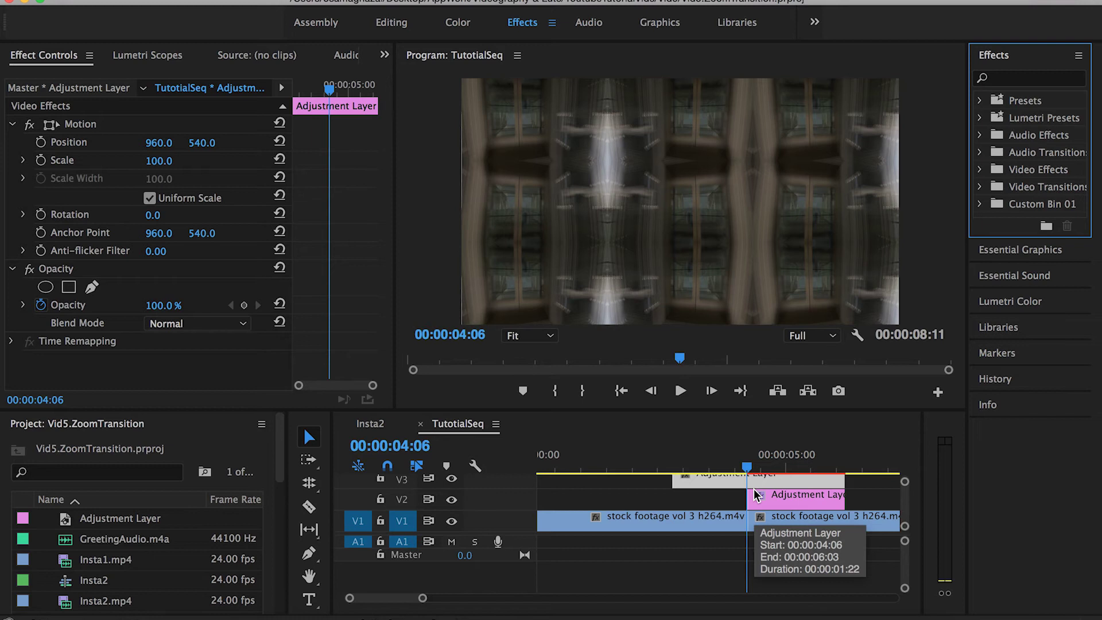
scroll(754, 491, up, 3)
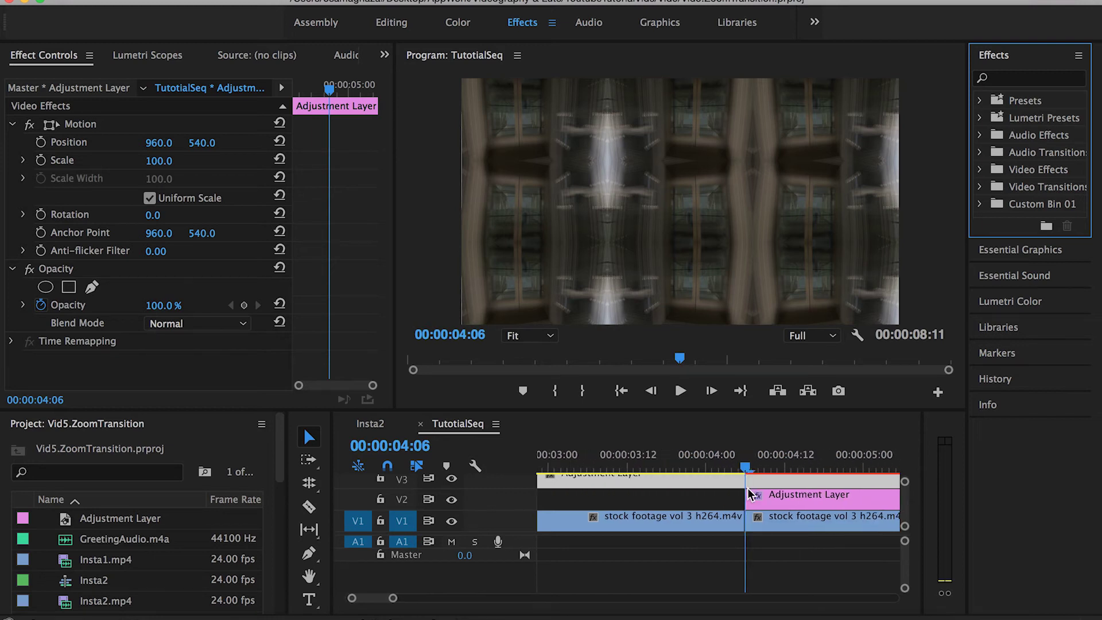
scroll(690, 488, up, 1)
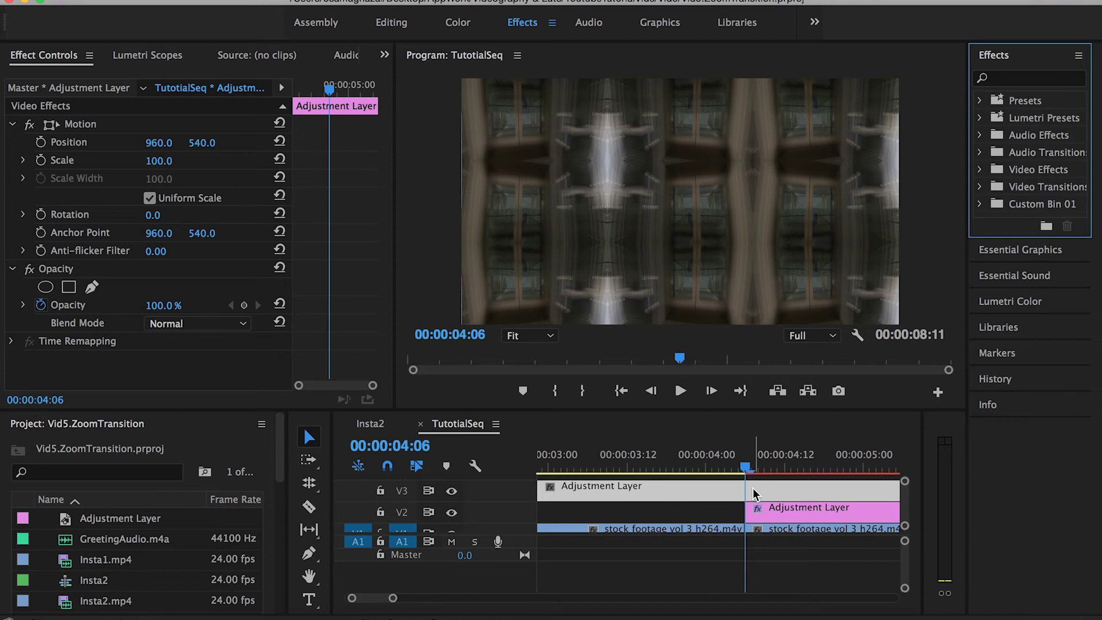
scroll(752, 488, down, 1)
scroll(753, 491, down, 2)
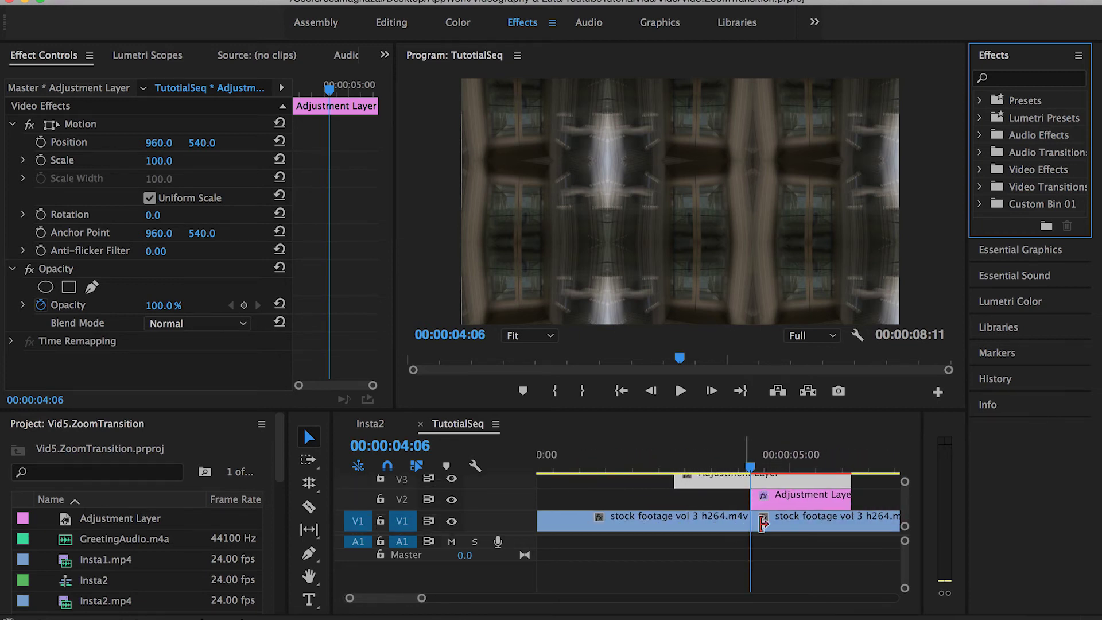
click(1021, 79)
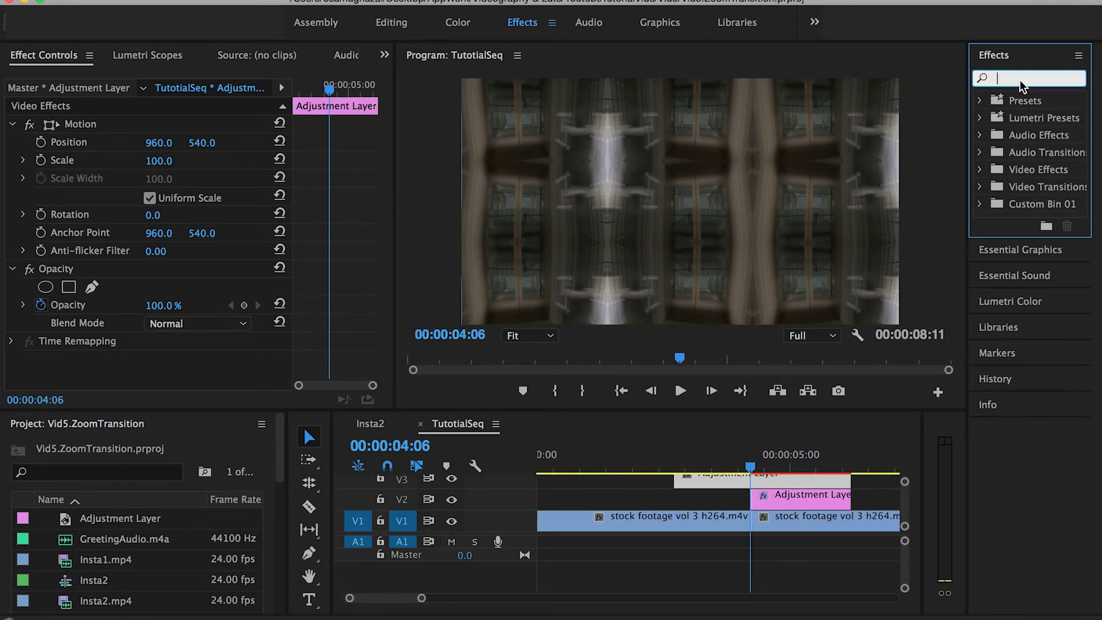
text(T)
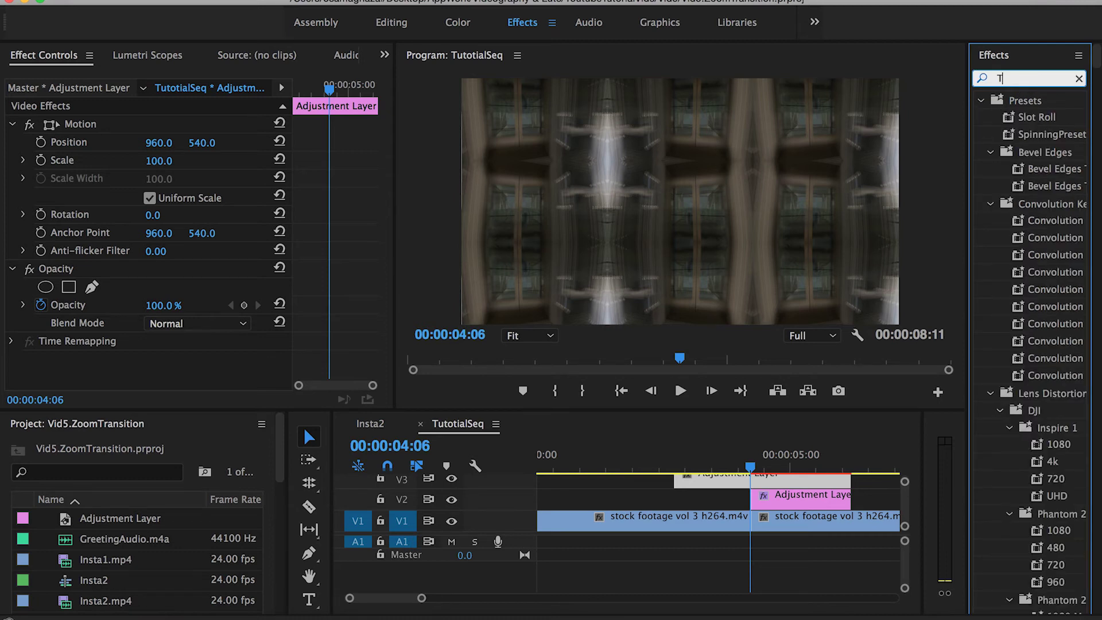
text(ransfor)
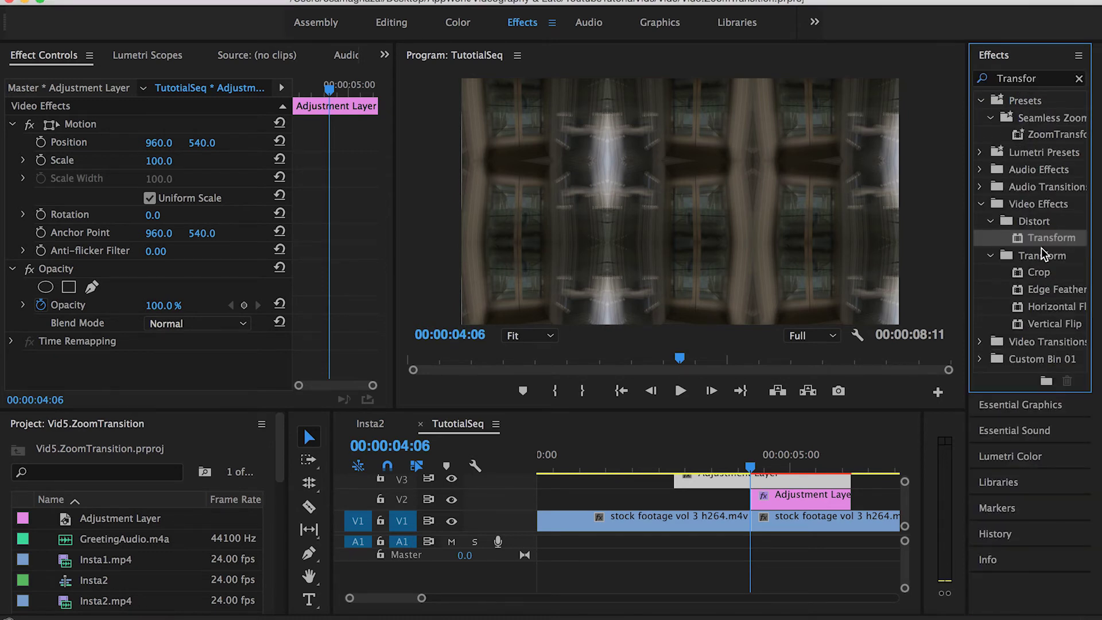
drag(1046, 239, 740, 485)
scroll(378, 344, down, 5)
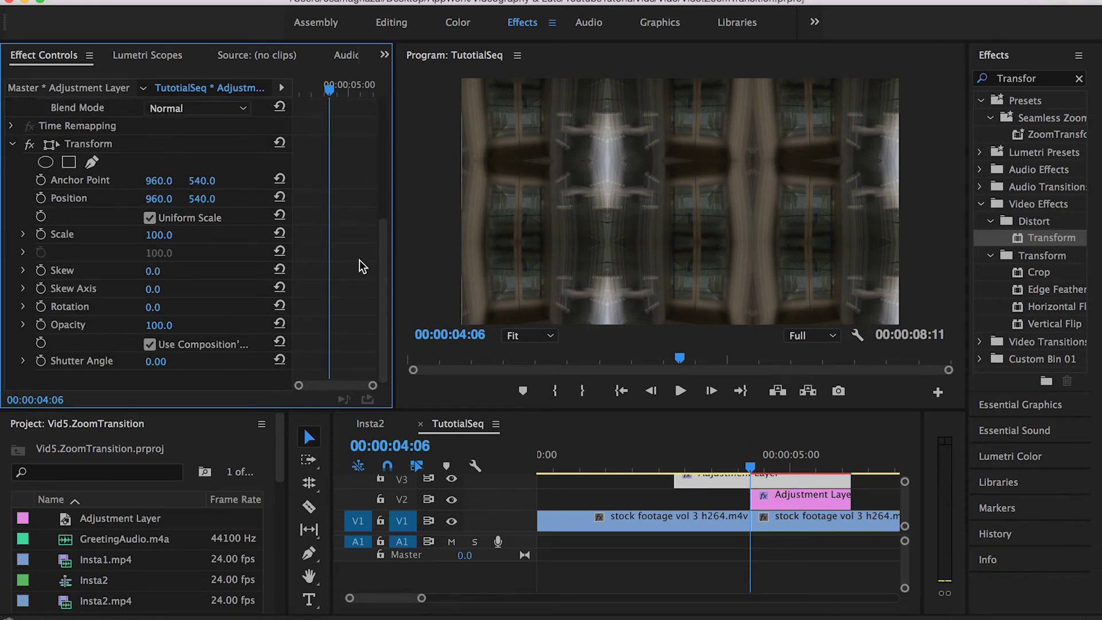
Keyframe the Transform effect's Scale from 100 at 00:00:03:23 to 300 at 00:00:04:13
drag(748, 460, 729, 462)
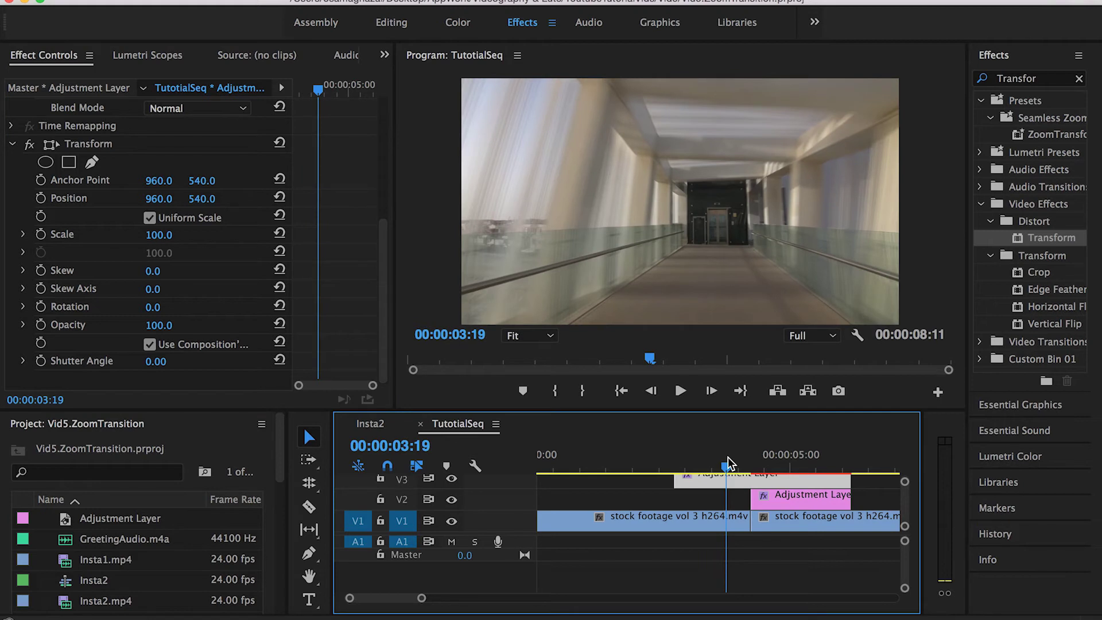
drag(727, 466, 737, 466)
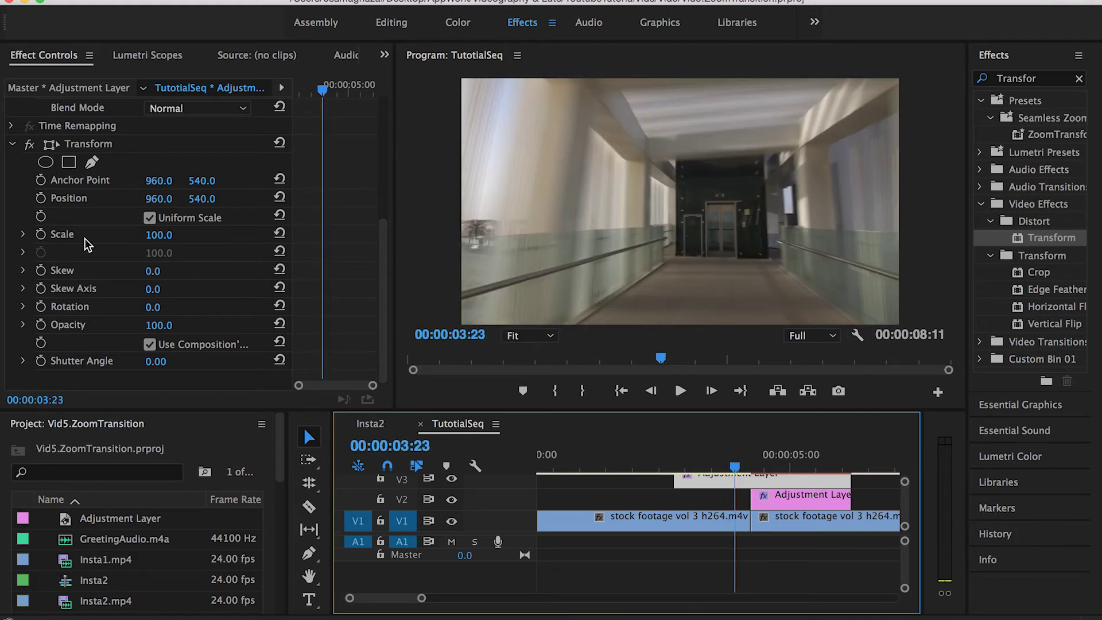
click(41, 234)
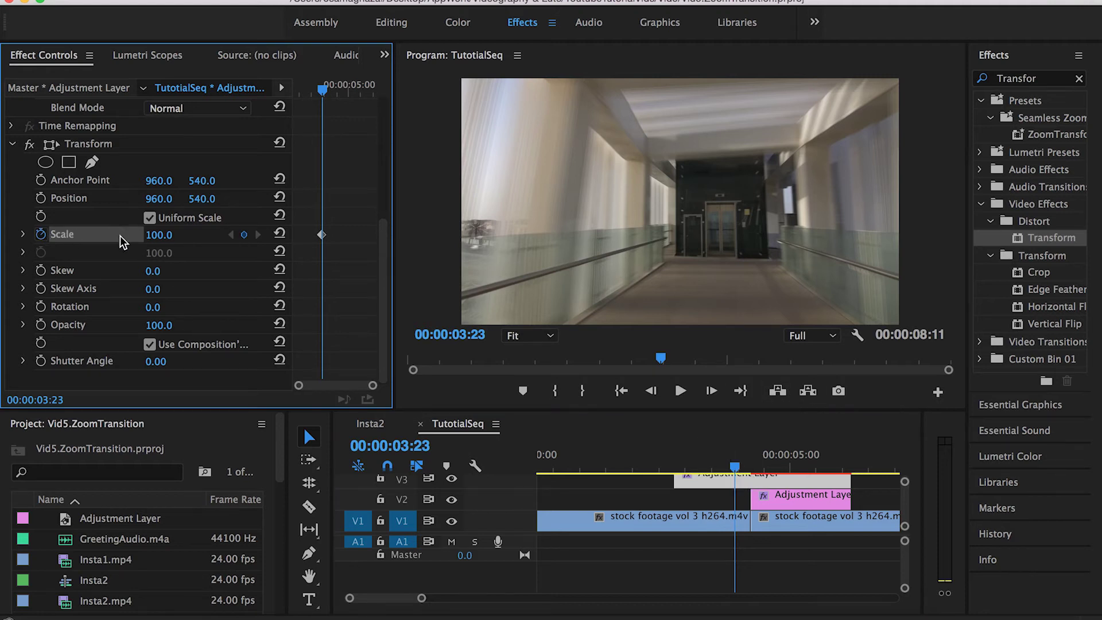
drag(755, 460, 768, 459)
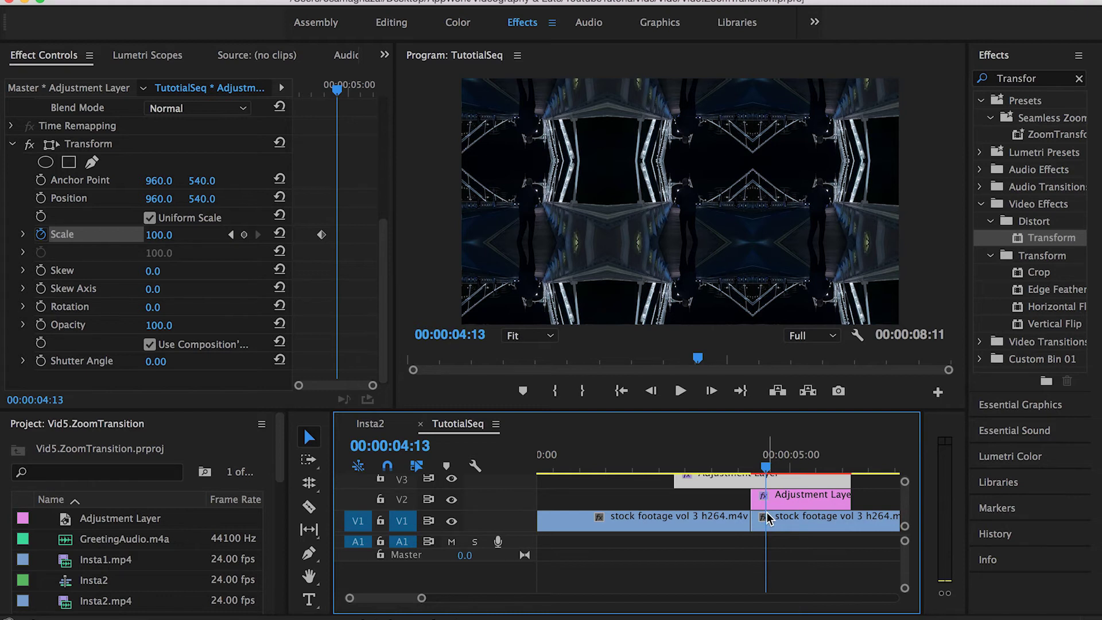
click(160, 234)
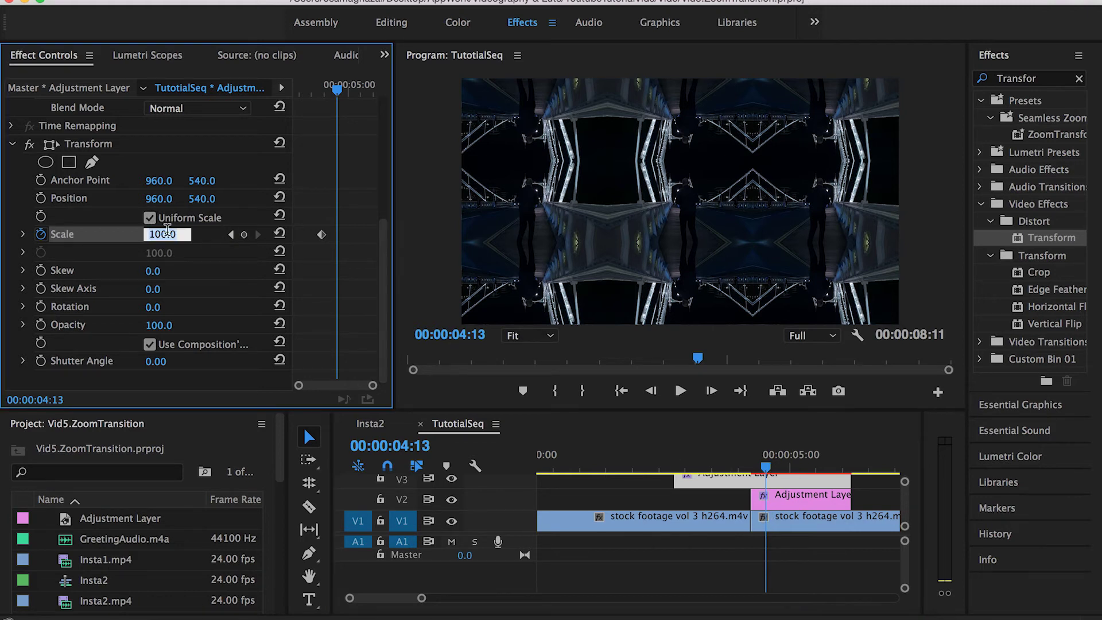
text(300)
key(Return)
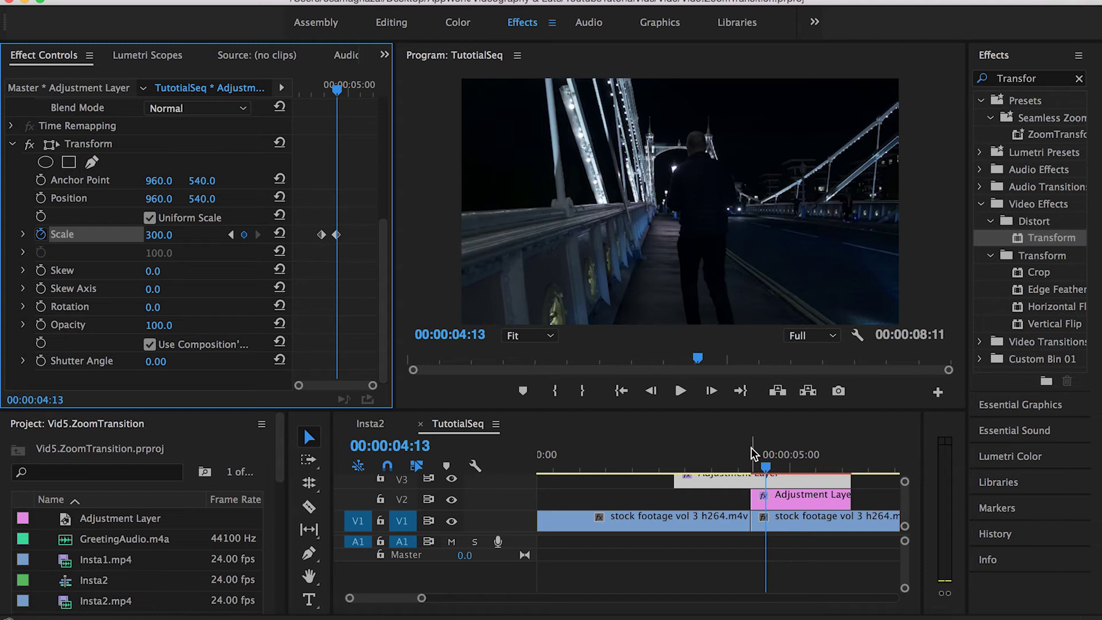
Play back the zoom transition from before the cut and park the playhead mid-zoom at 00:00:04:07
click(718, 459)
key(space)
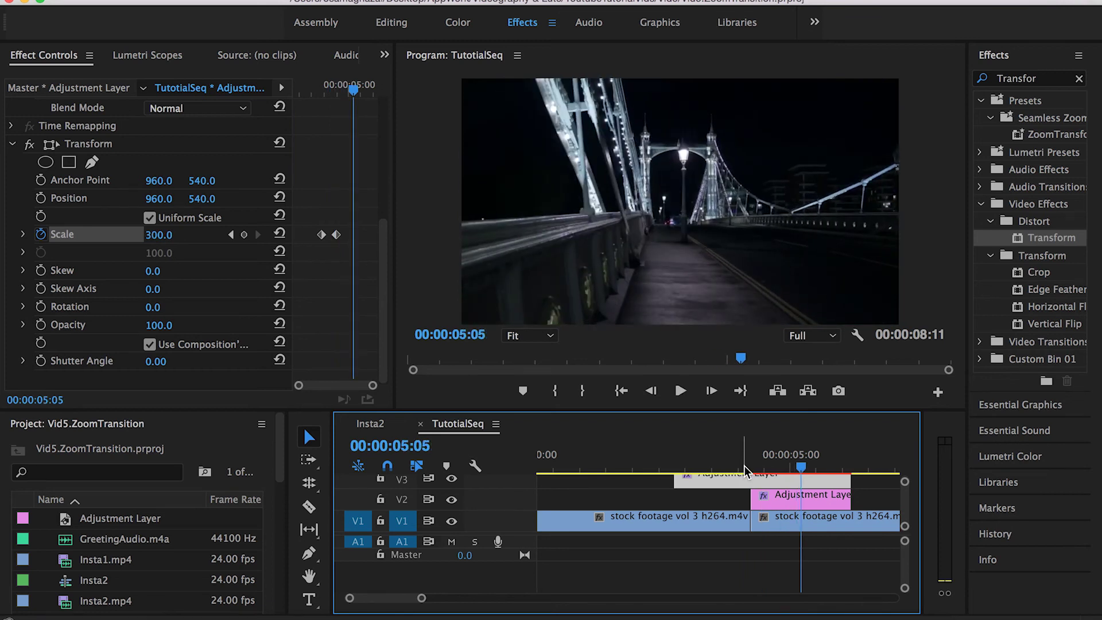
click(752, 468)
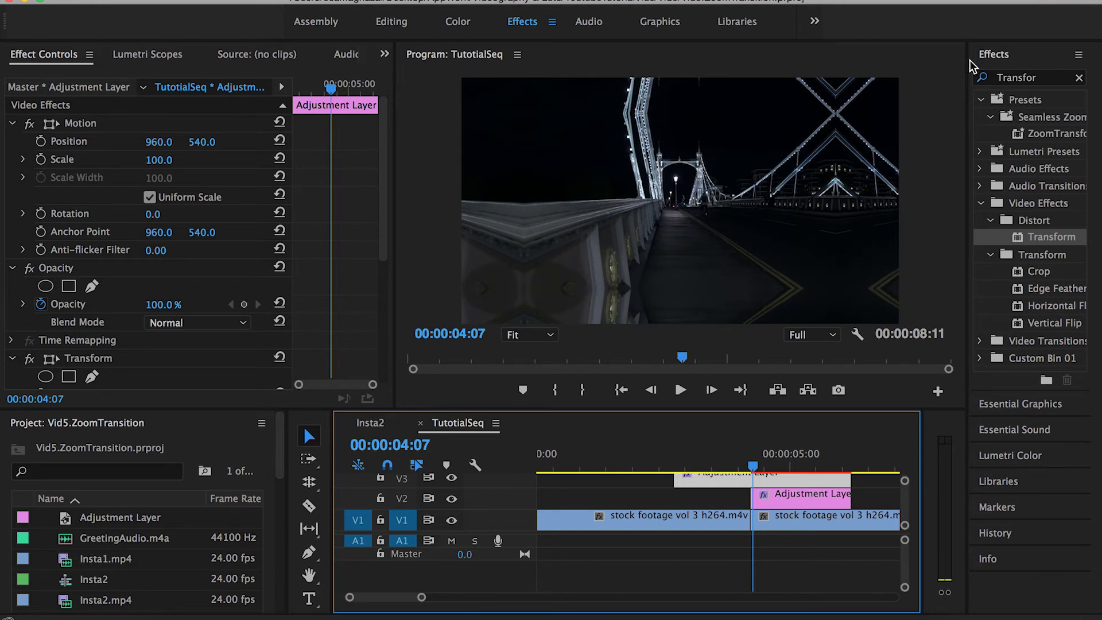
Turn off the Transform effect's use of the composition's shutter angle and set its Shutter Angle to 360
click(382, 295)
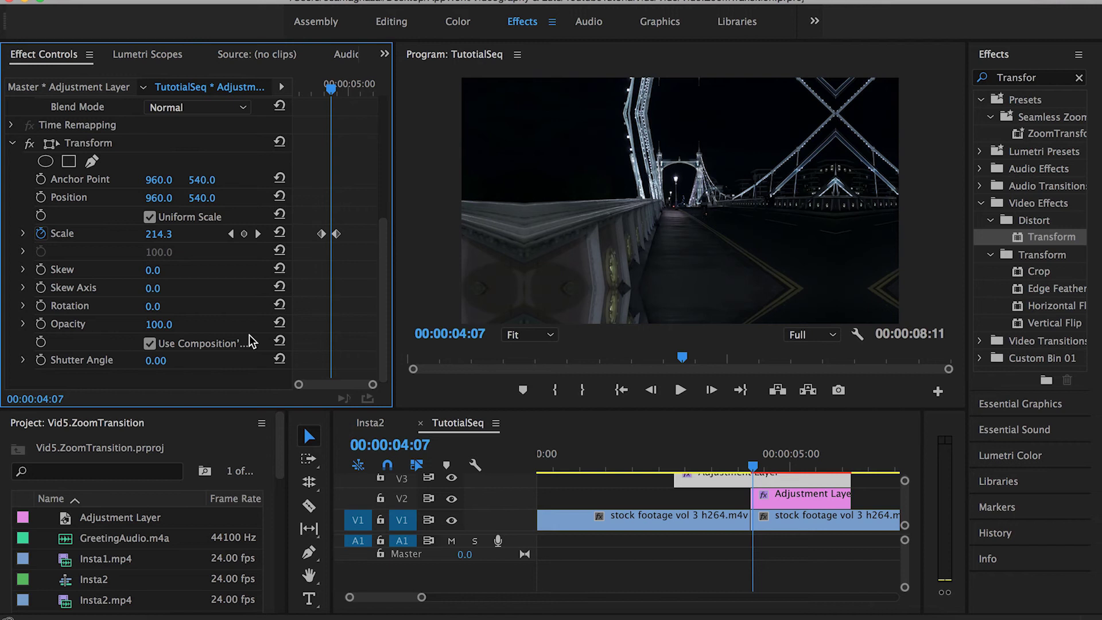
click(165, 360)
text(36)
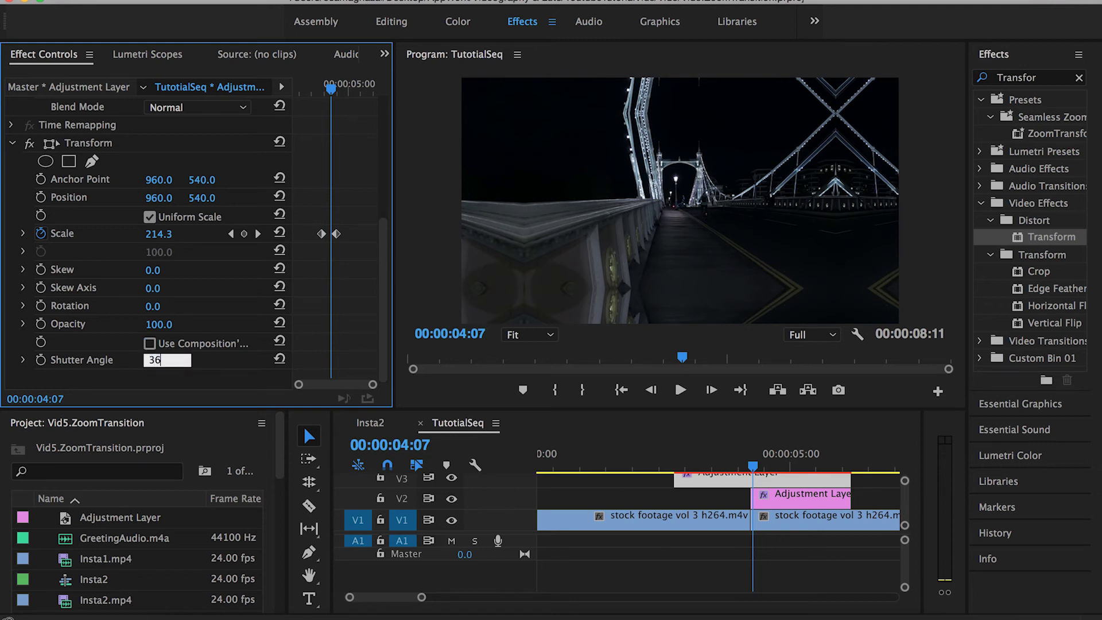
key(Return)
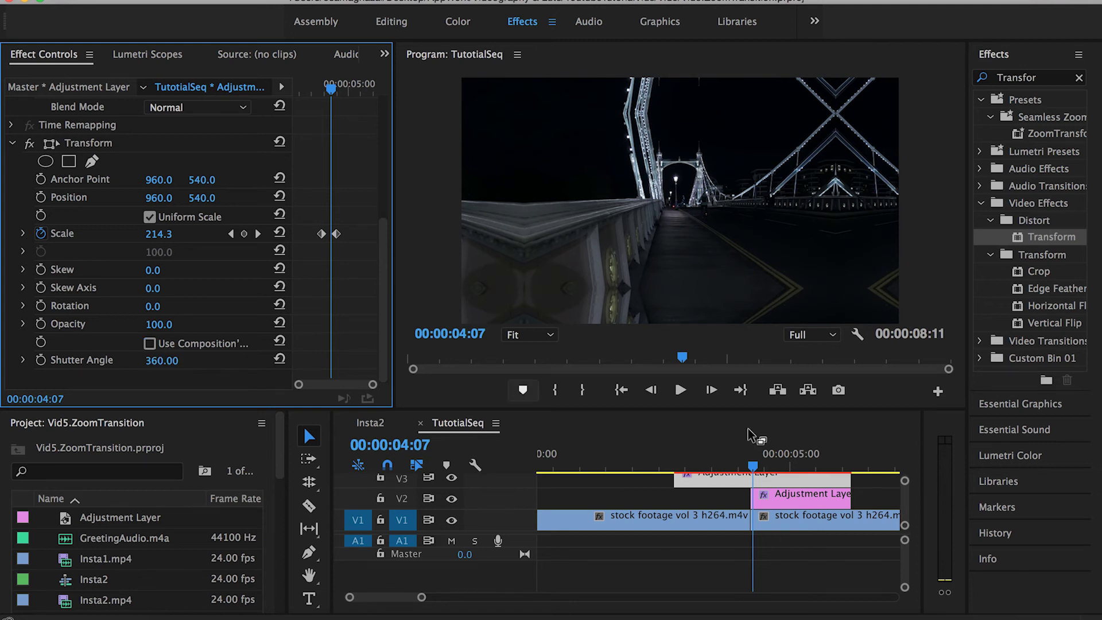
Scrub through the motion-blurred zoom and mark an in point at 00:00:03:21 and an out point at 00:00:04:13
click(739, 461)
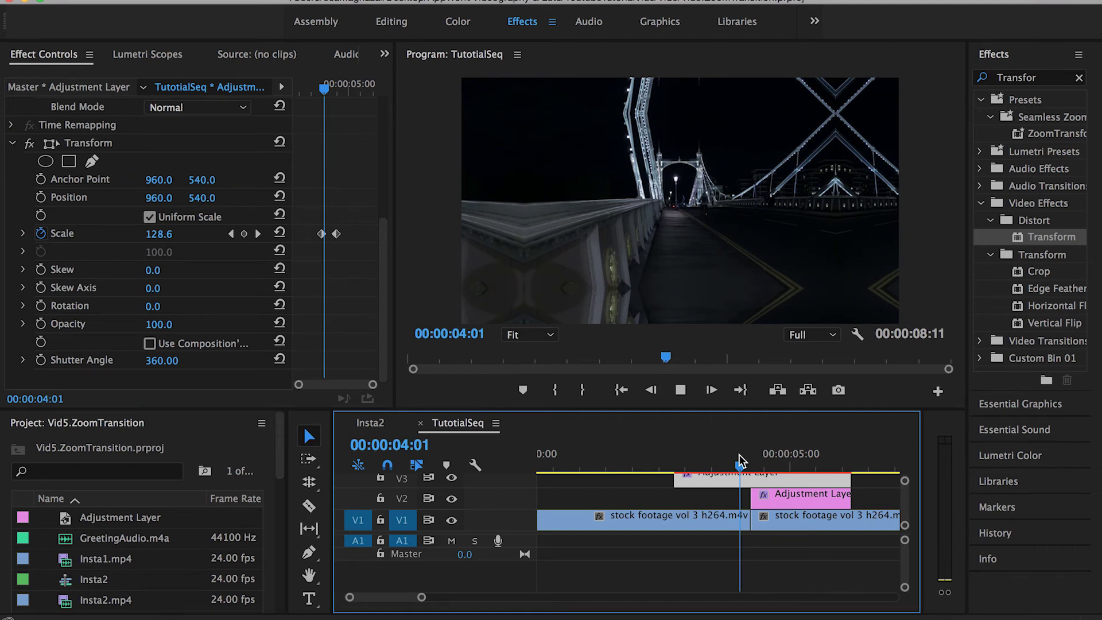
key(space)
mouse_move(743, 456)
mouse_down()
mouse_move(734, 453)
mouse_move(766, 460)
mouse_up()
key(i)
key(o)
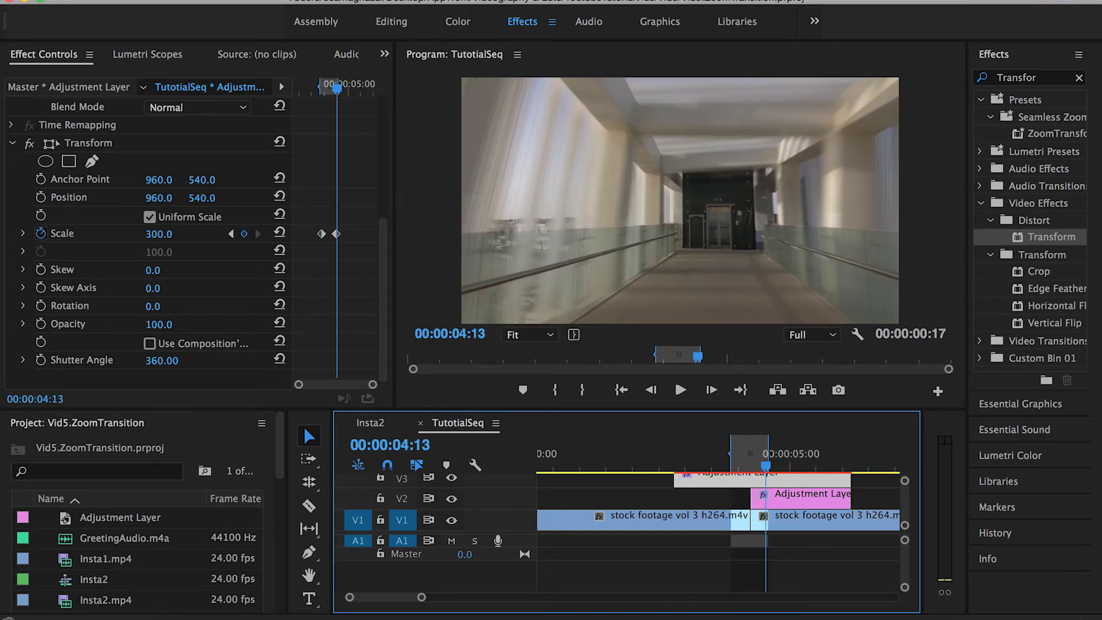
Check both ends of the marked range, render the effects from in to out, and scrub the transition to 00:00:04:07
click(737, 457)
drag(737, 458, 733, 459)
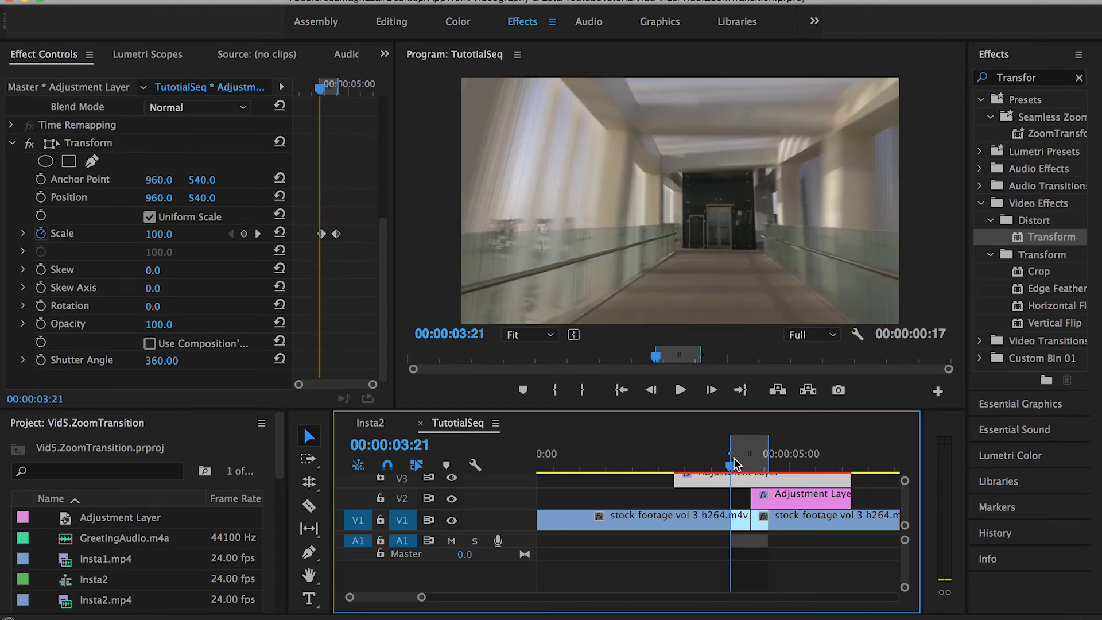
click(767, 462)
drag(765, 461, 768, 461)
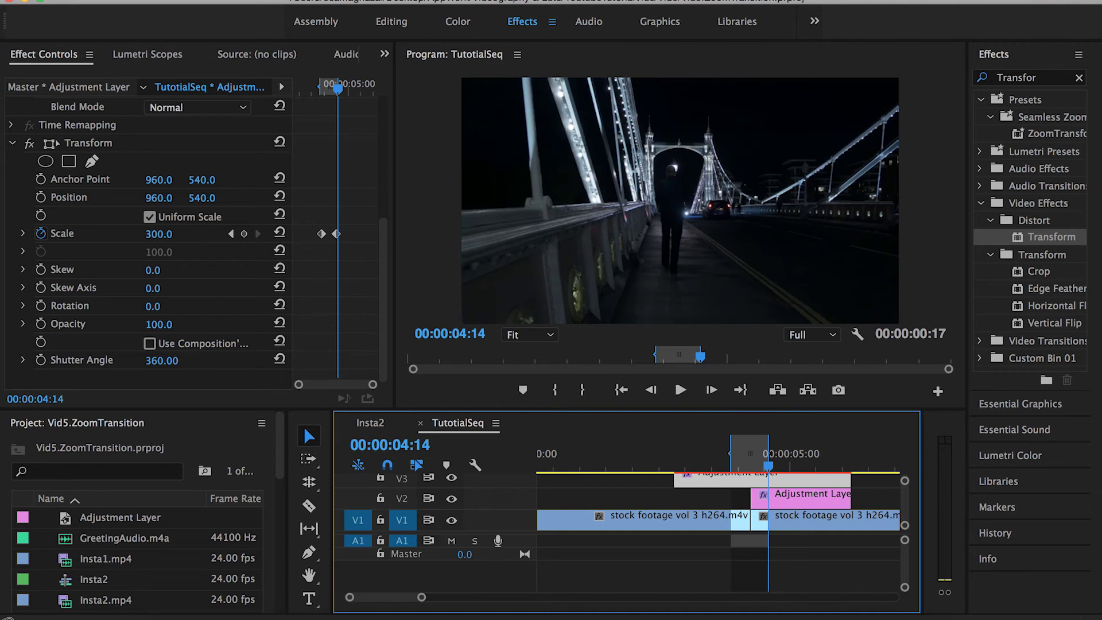
click(290, 1)
click(332, 42)
drag(745, 466, 755, 471)
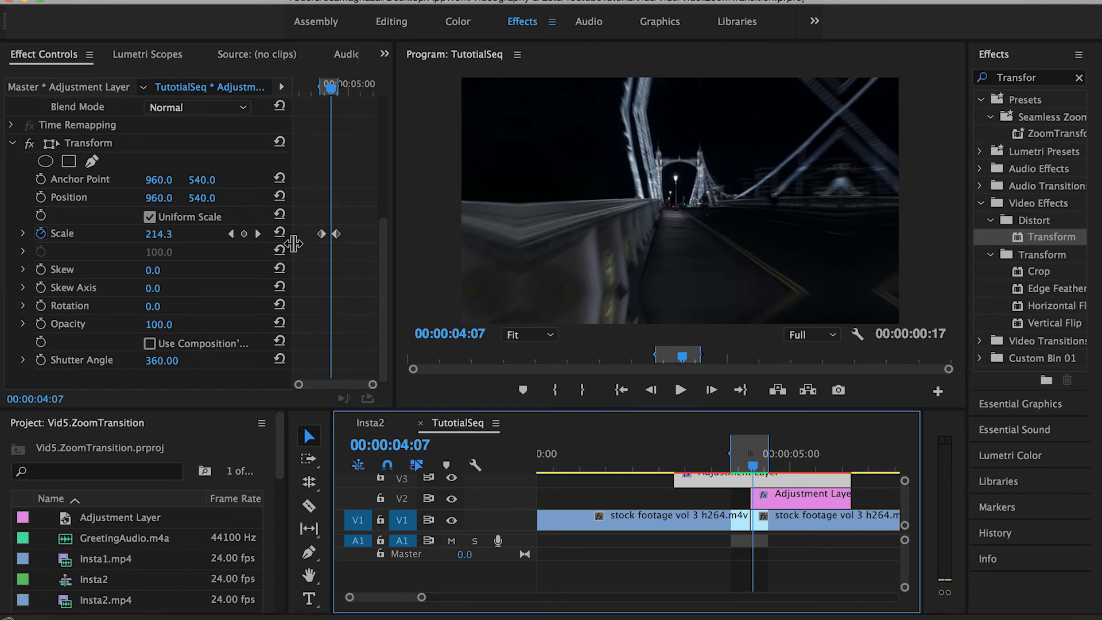
Select both Transform Scale keyframes, expand their graph, and shape the velocity into a smooth peak midway between them
click(69, 236)
click(23, 234)
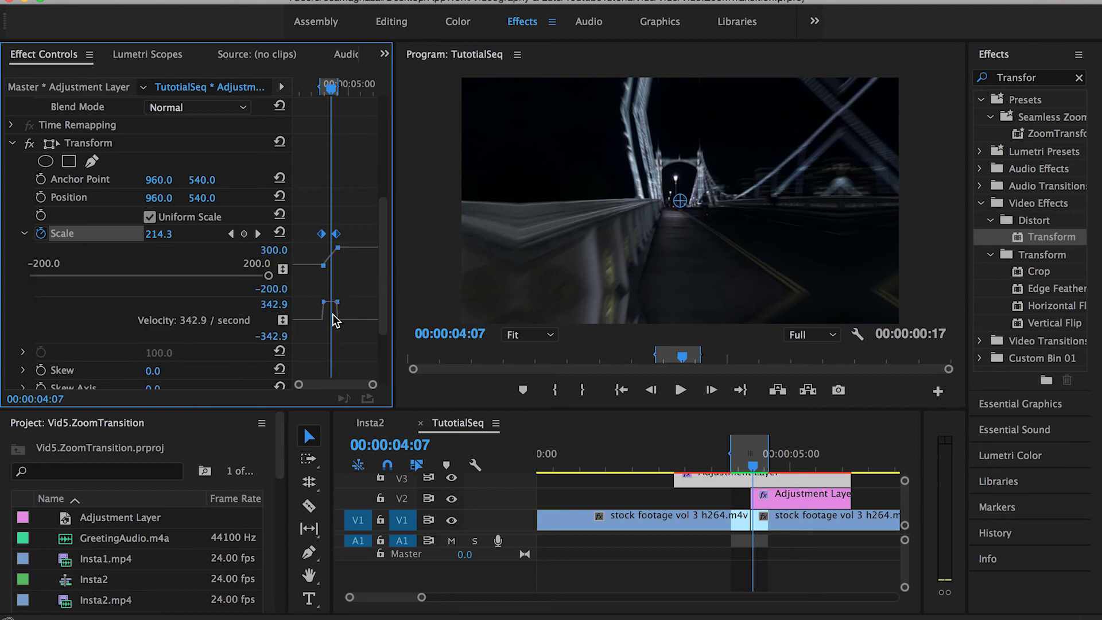
mouse_move(336, 302)
mouse_down()
mouse_move(334, 317)
mouse_move(324, 304)
mouse_move(328, 320)
mouse_move(328, 302)
mouse_up()
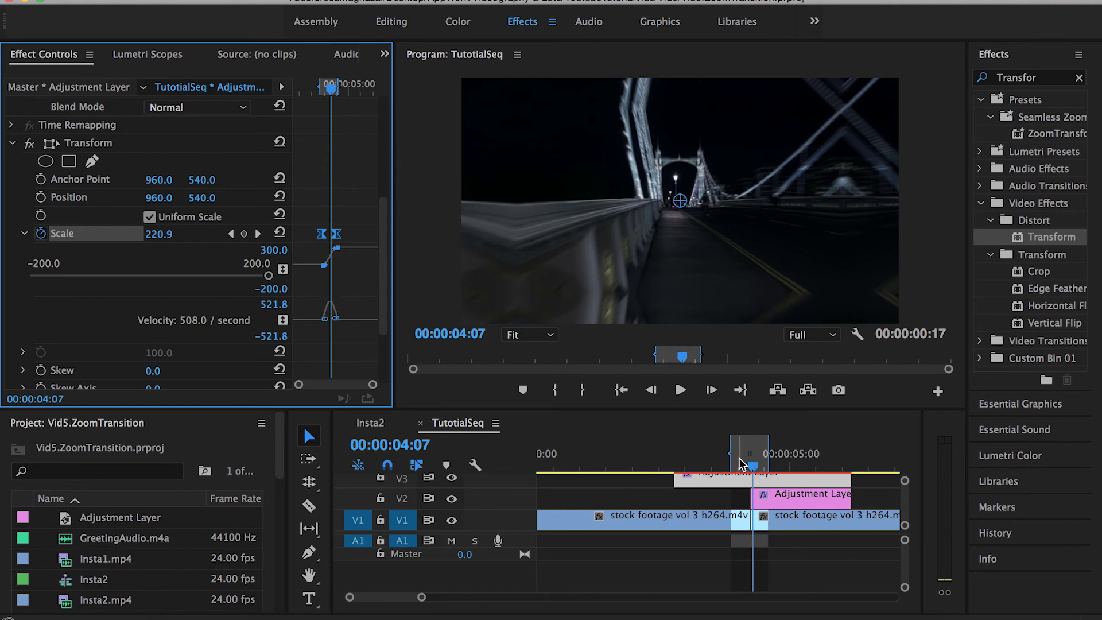
Scrub through the eased zoom and clear the sequence's in and out points
drag(740, 462, 754, 459)
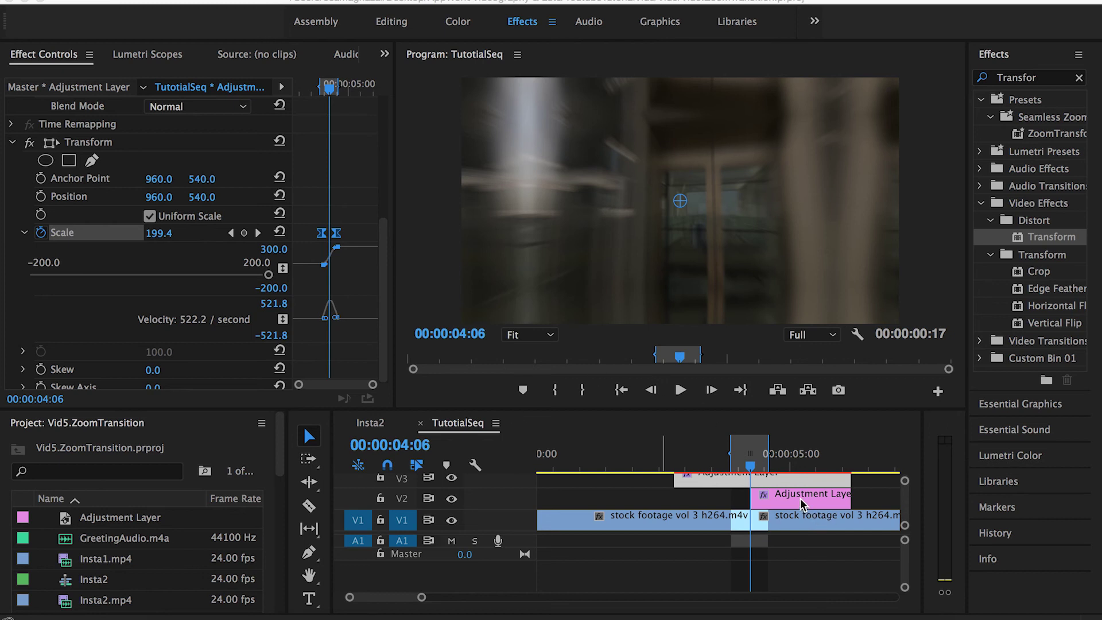
right_click(760, 461)
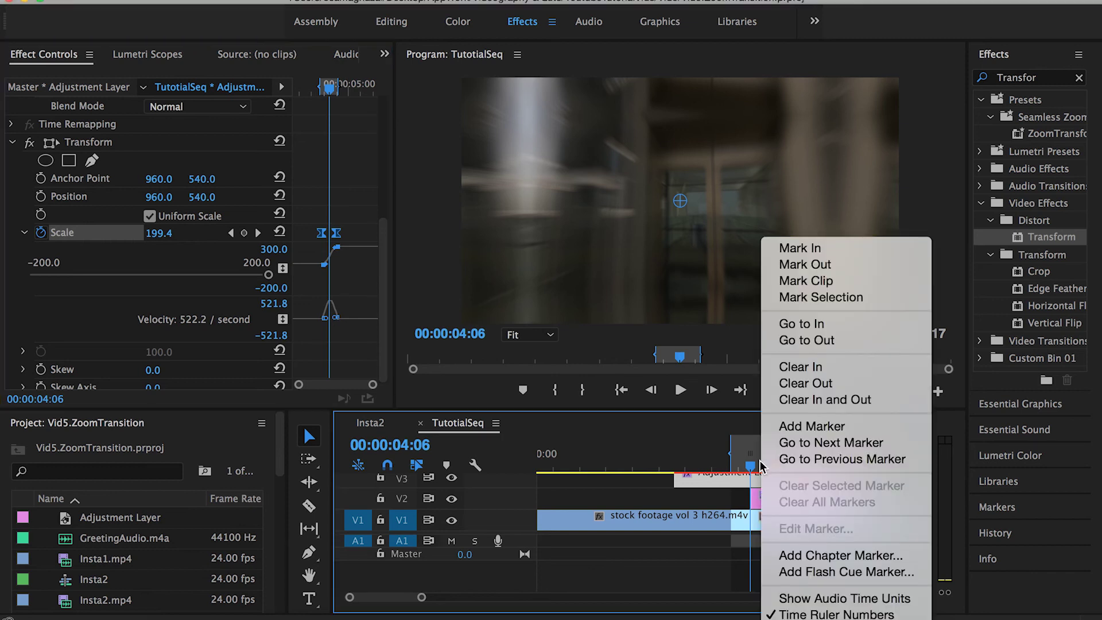
click(787, 402)
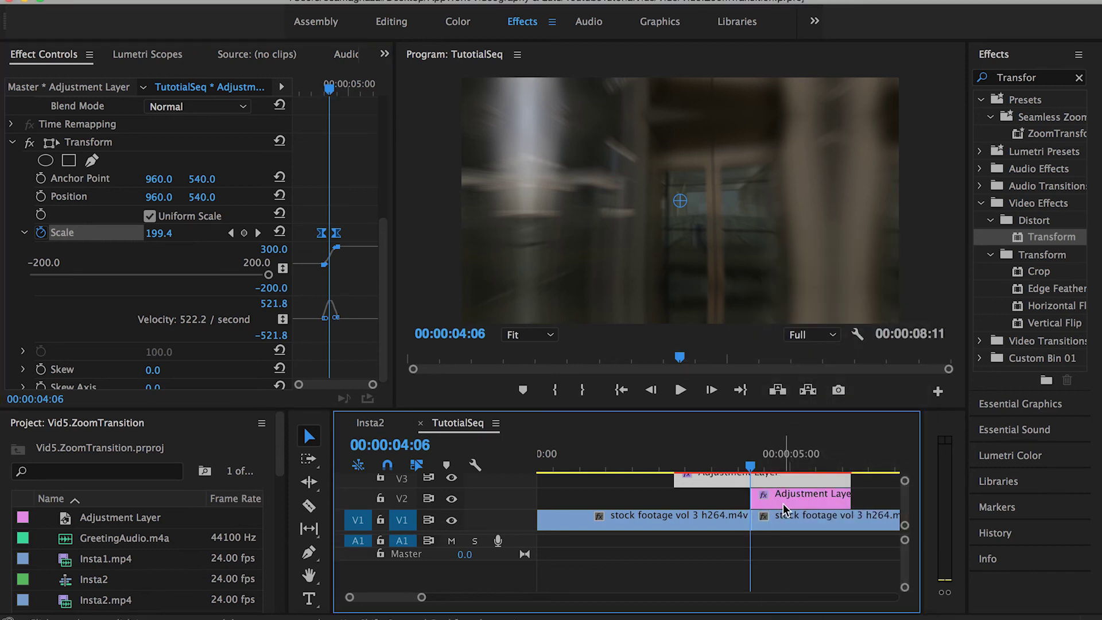
Move the V2 adjustment layer with Replicate and Mirror before the cut, so it ends at 00:00:04:06
click(782, 503)
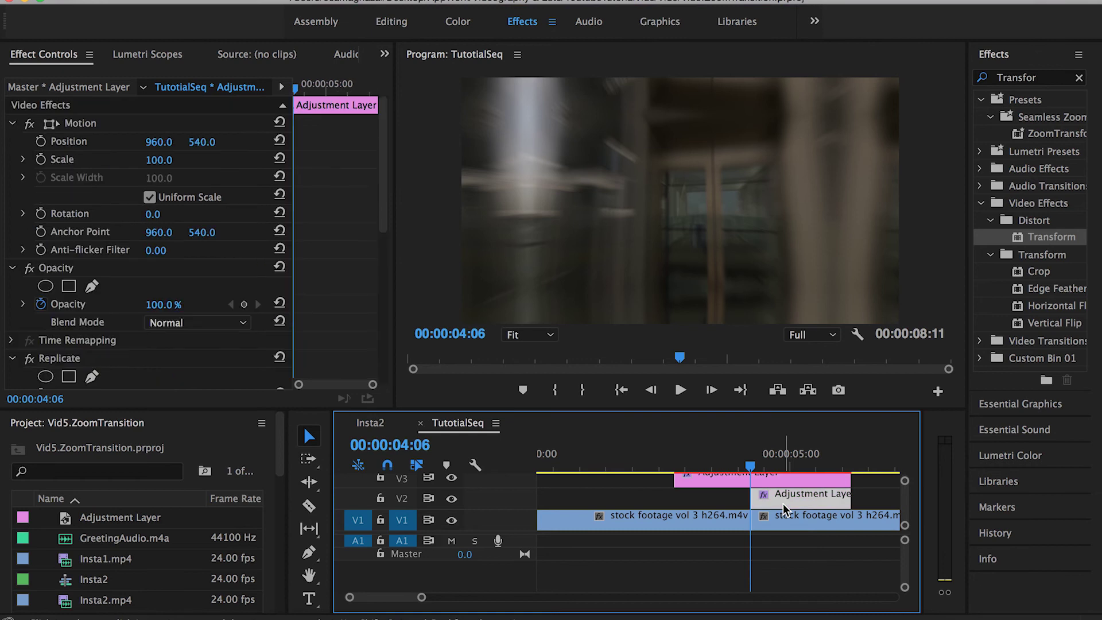
click(380, 343)
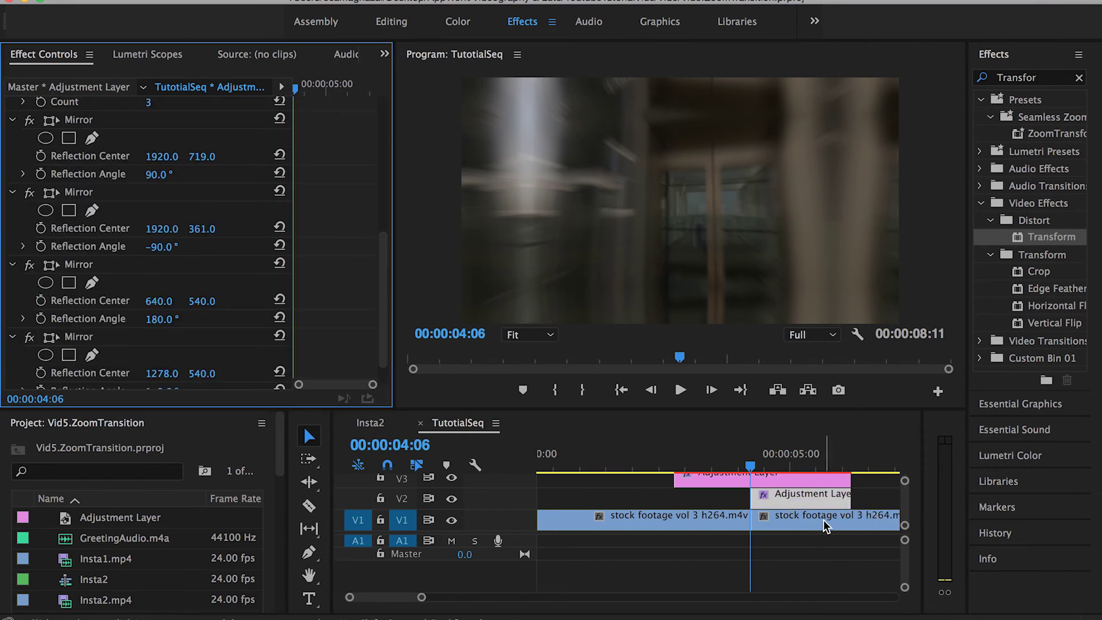
drag(821, 498, 749, 499)
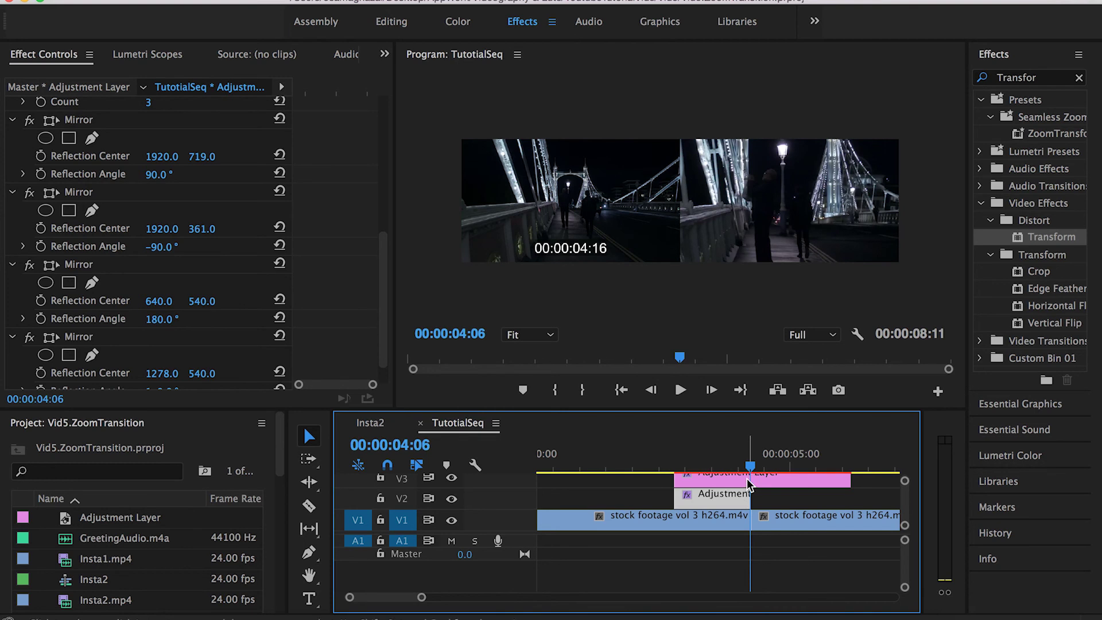
Select the V3 adjustment layer and set its first Transform Scale keyframe at 00:00:03:23 to 300
click(742, 497)
scroll(380, 300, down, 5)
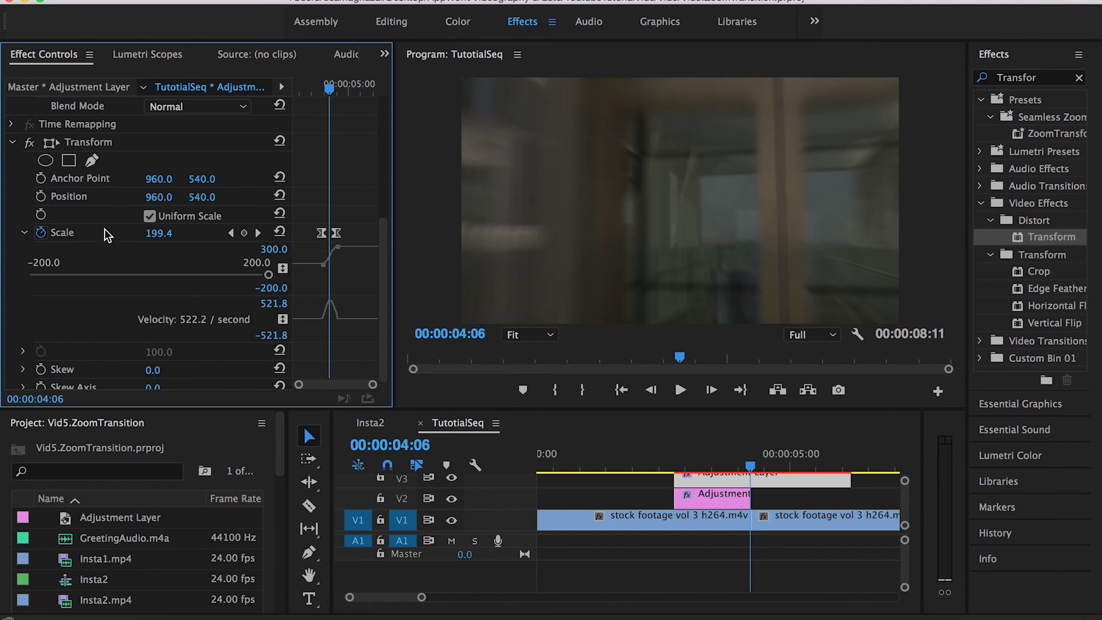
click(231, 233)
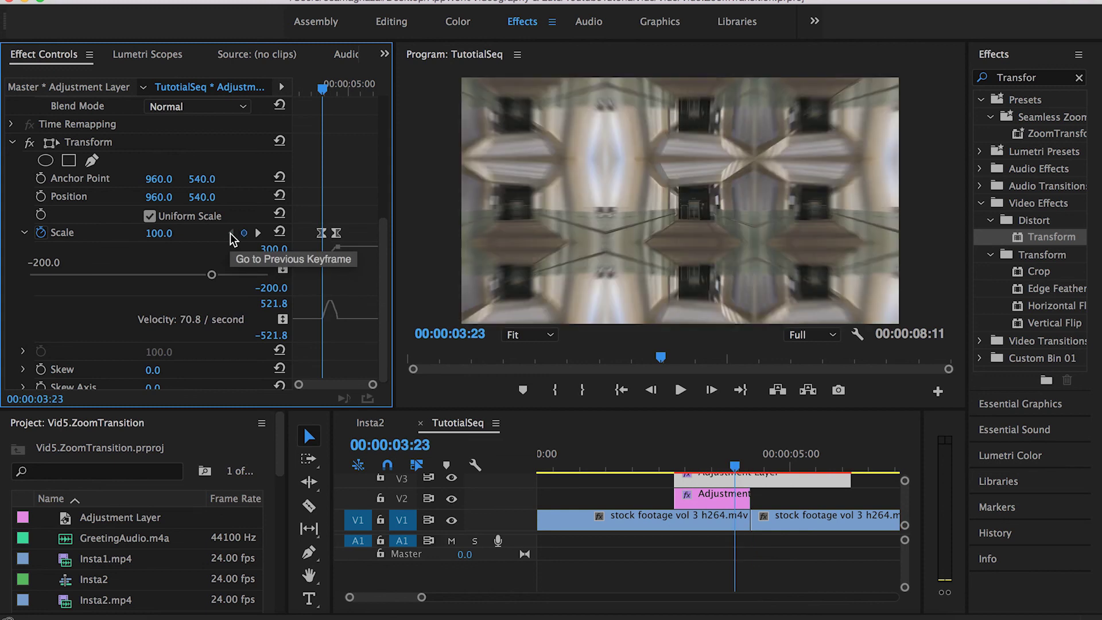
click(168, 233)
text(300)
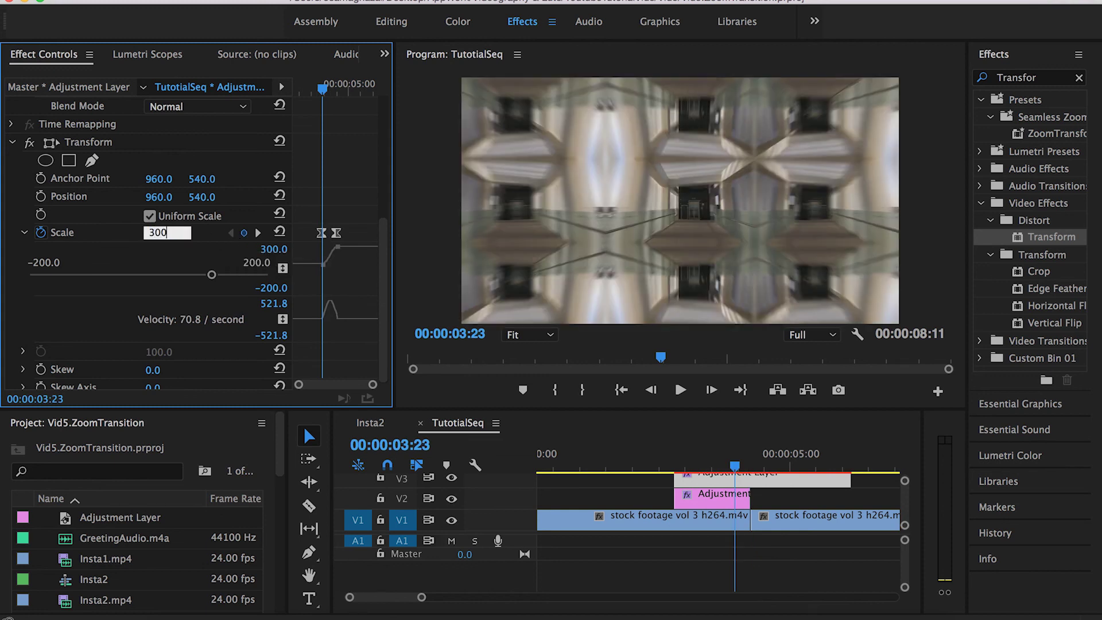
key(Return)
Set the second Transform Scale keyframe at 00:00:04:13 to 100
click(260, 232)
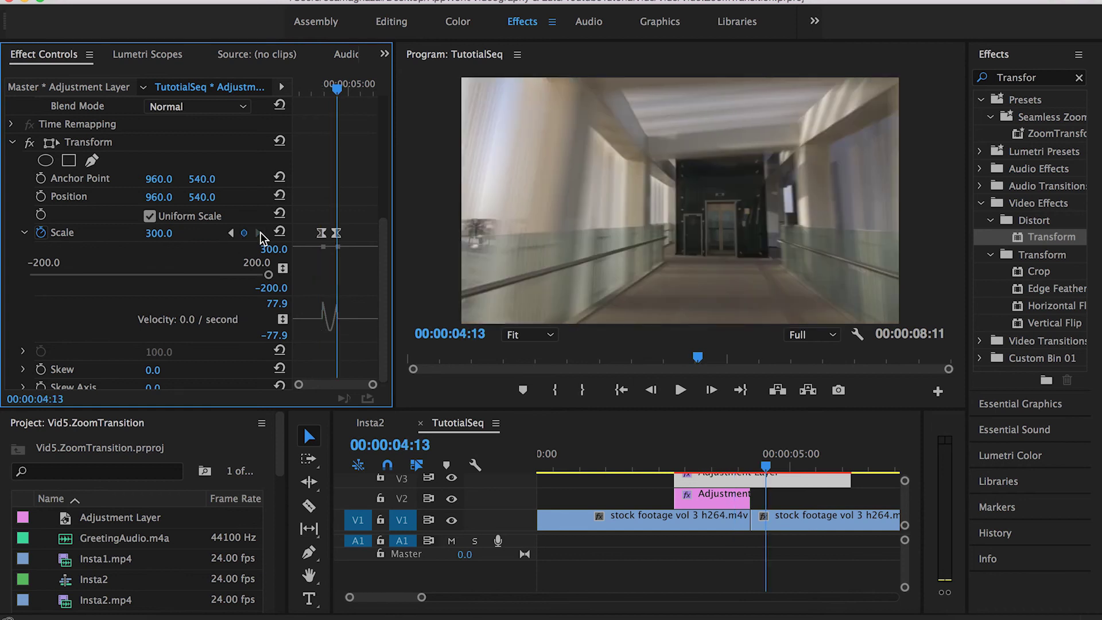
click(167, 232)
text(1)
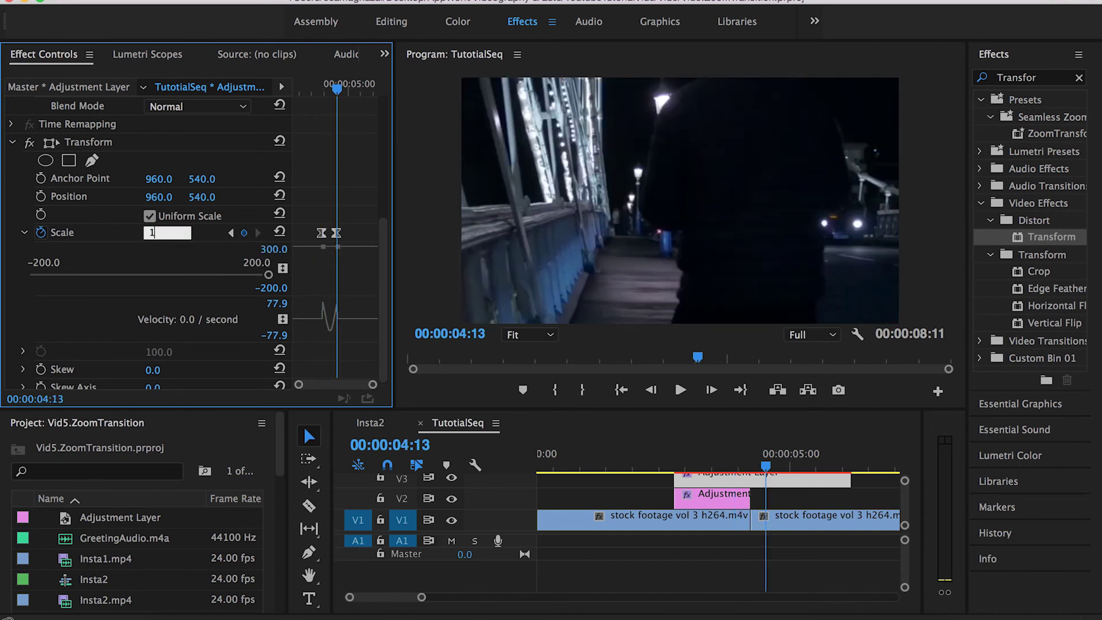
text(00)
key(Return)
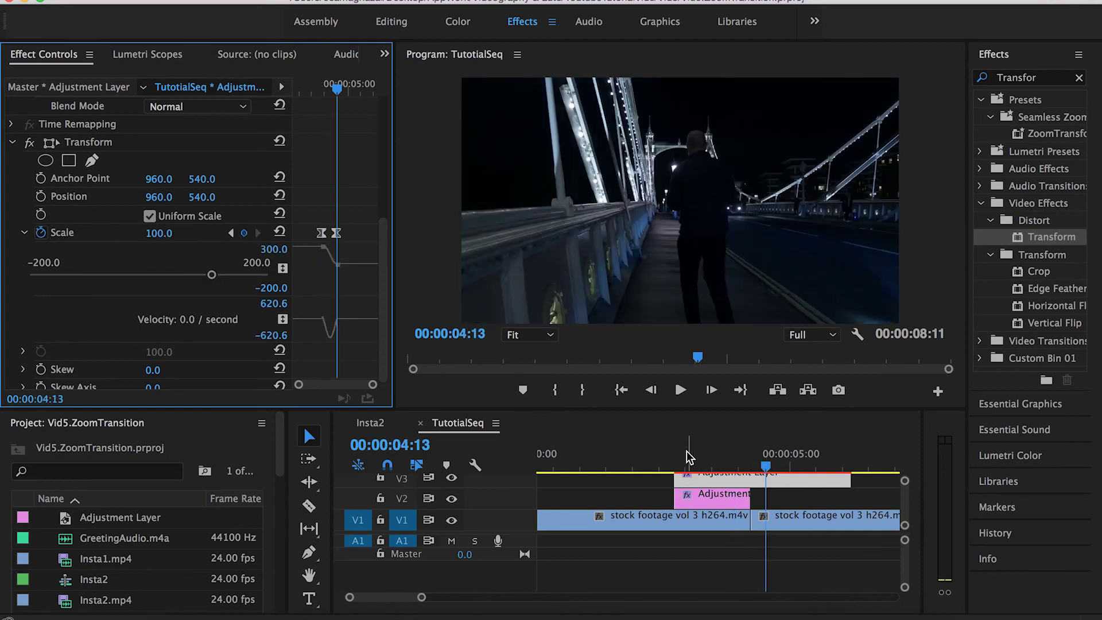
Scrub and play back the reversed zoom-out transition across the cut, and review the whole sequence
drag(678, 458, 741, 457)
key(space)
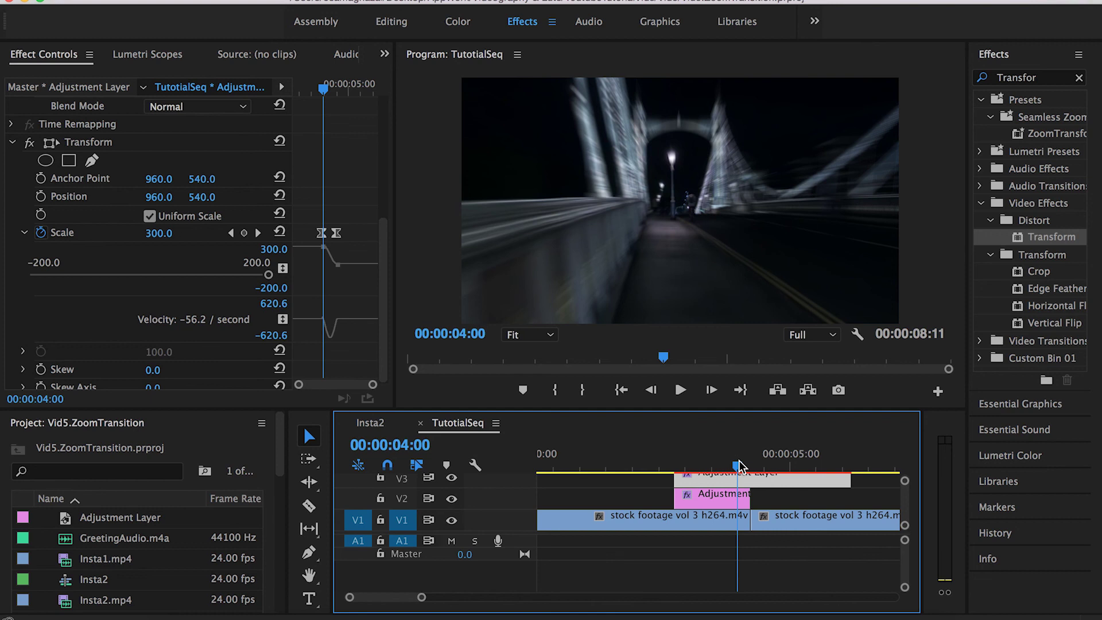
click(654, 466)
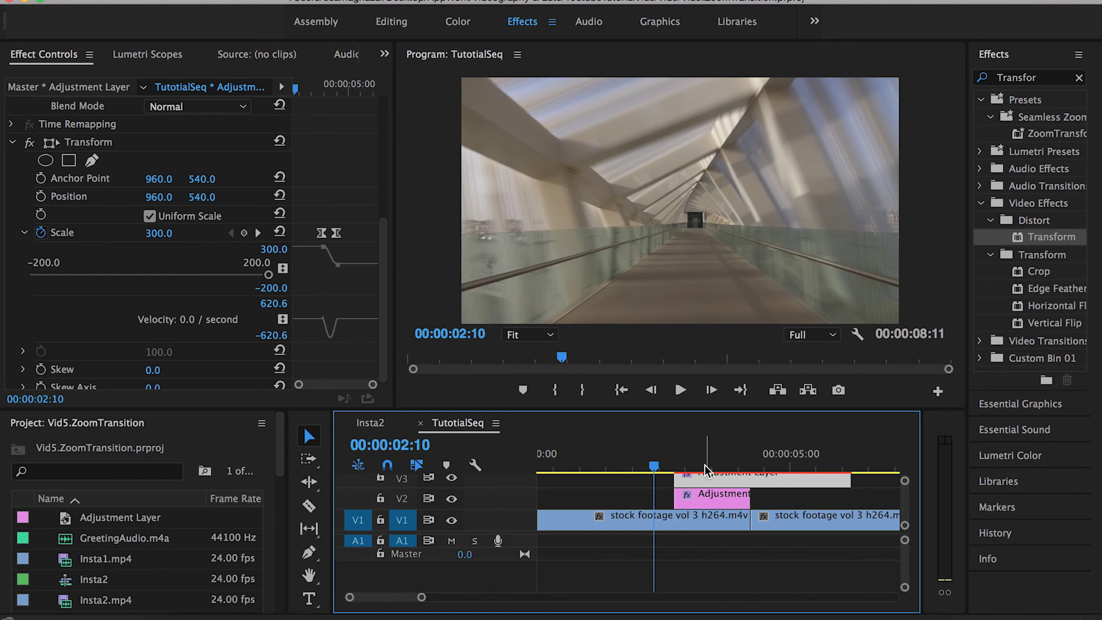
key(minus)
key(minus)
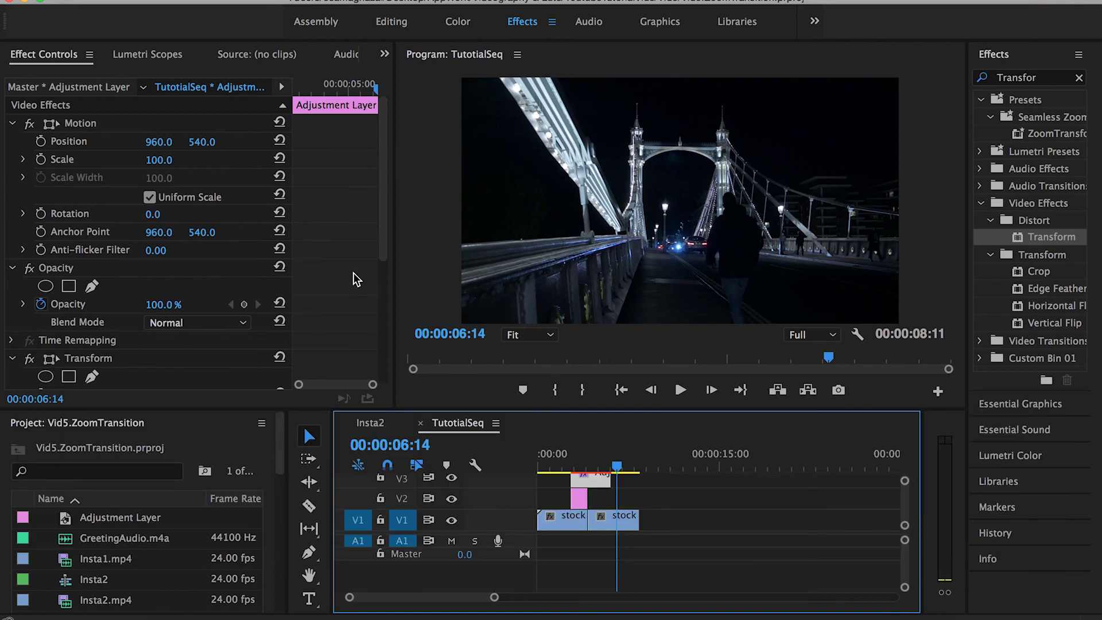
Bring up the Transform effect's settings on the V3 adjustment layer
click(385, 276)
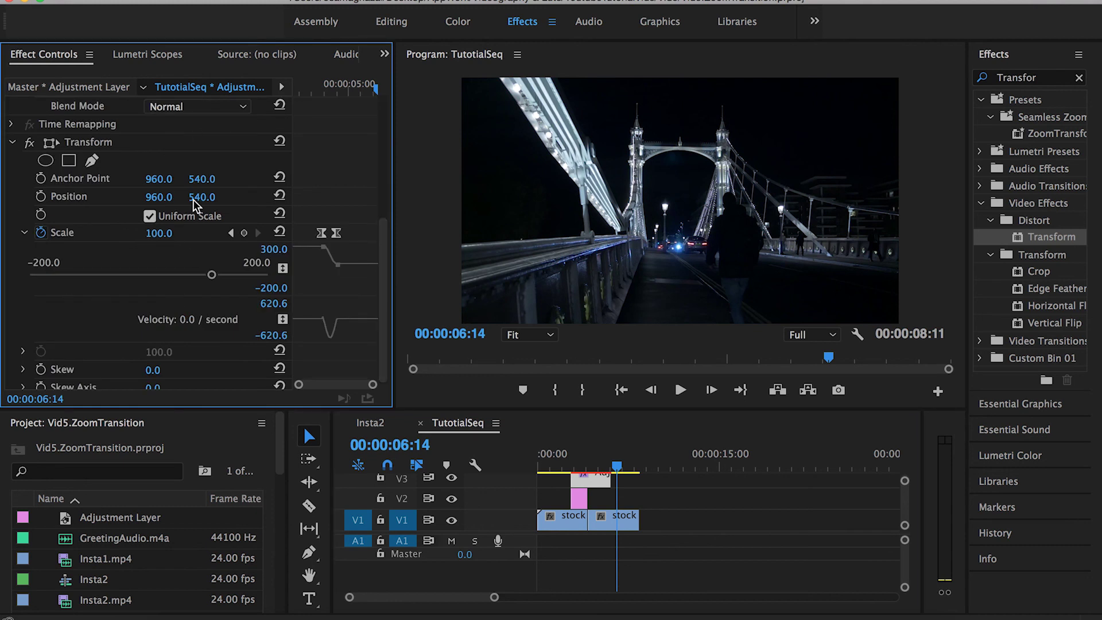
drag(386, 280, 385, 211)
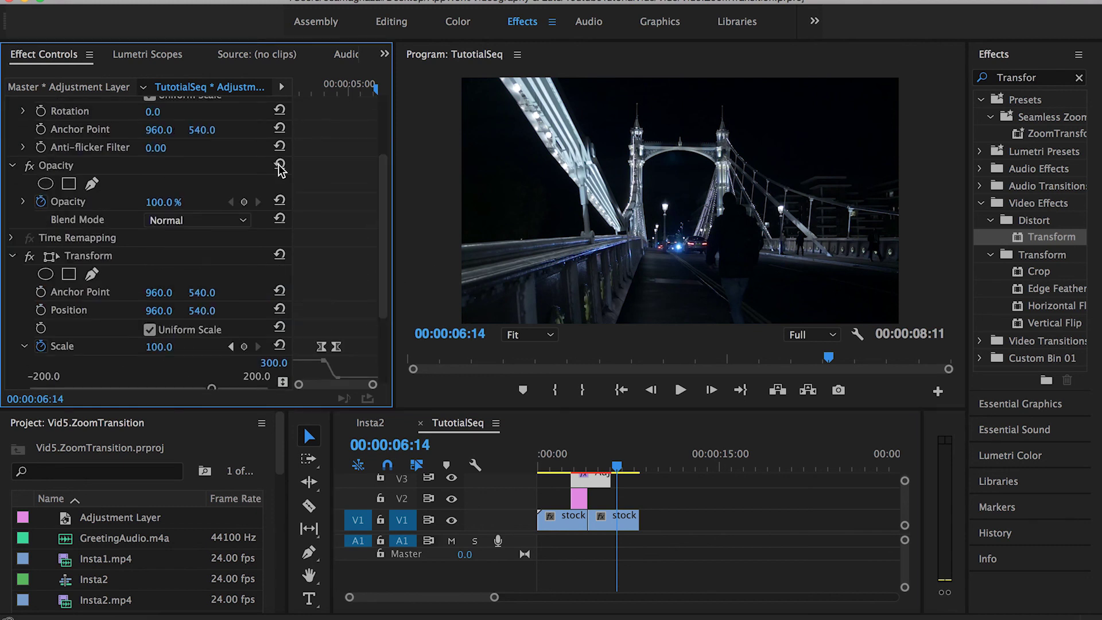